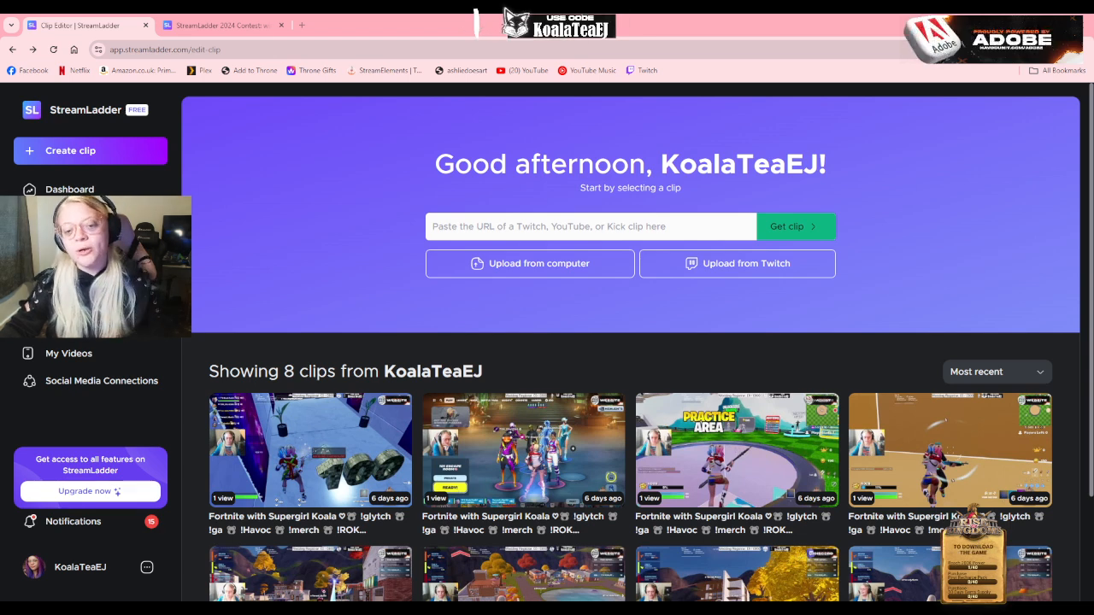
Step: Upload the "playing some gays" video from the computer and start editing it
{"action": "left_click", "coordinate": [550, 262]}
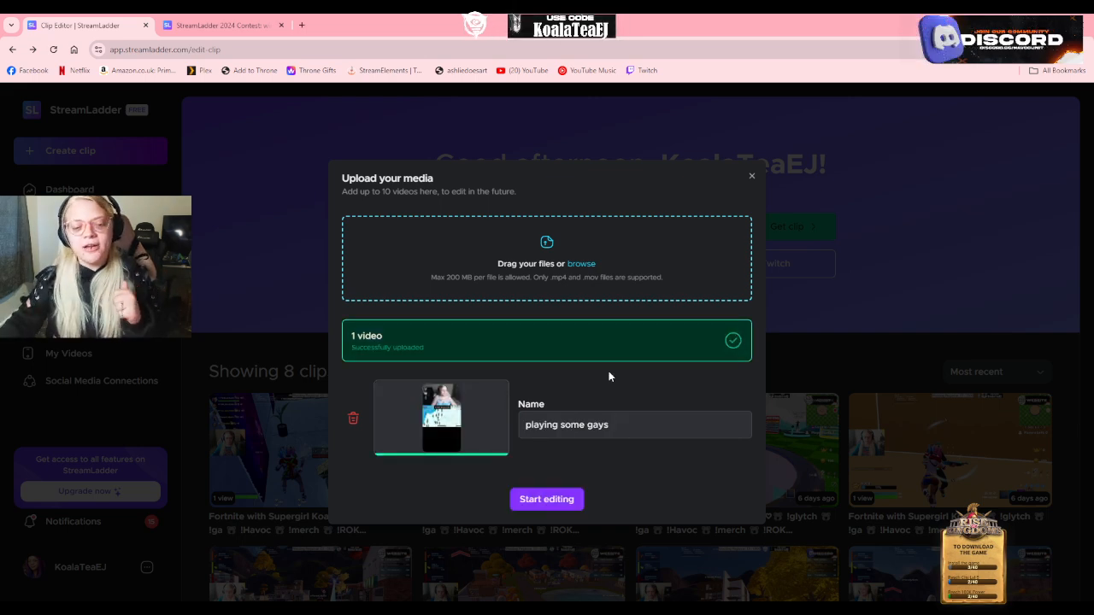
{"action": "left_click", "coordinate": [535, 501]}
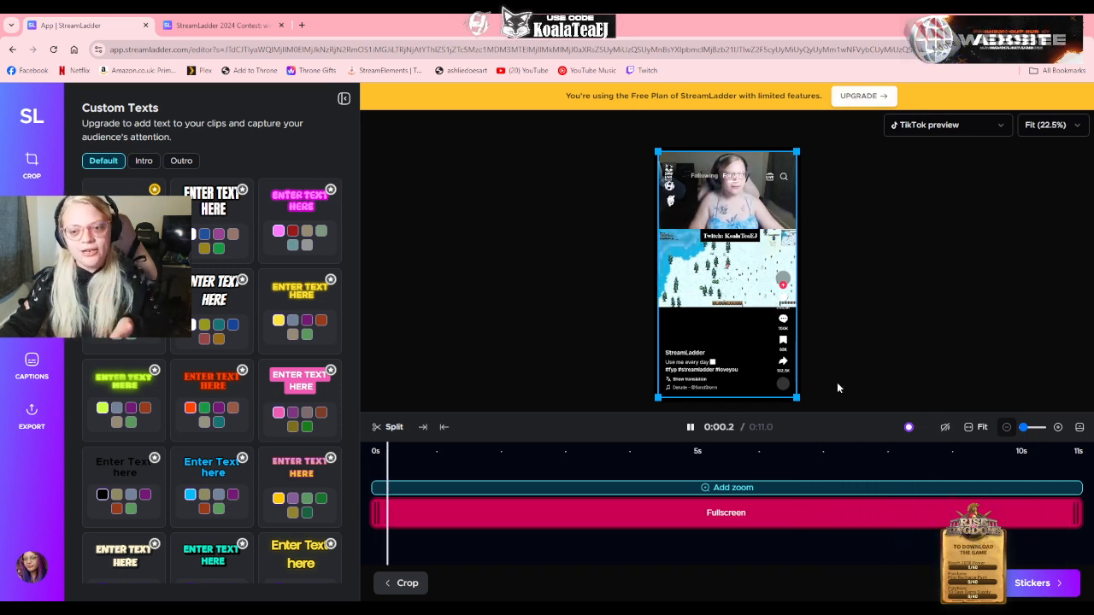
Step: Browse the available clip layouts and apply the Small facecam layout to the video
{"action": "left_click", "coordinate": [31, 168]}
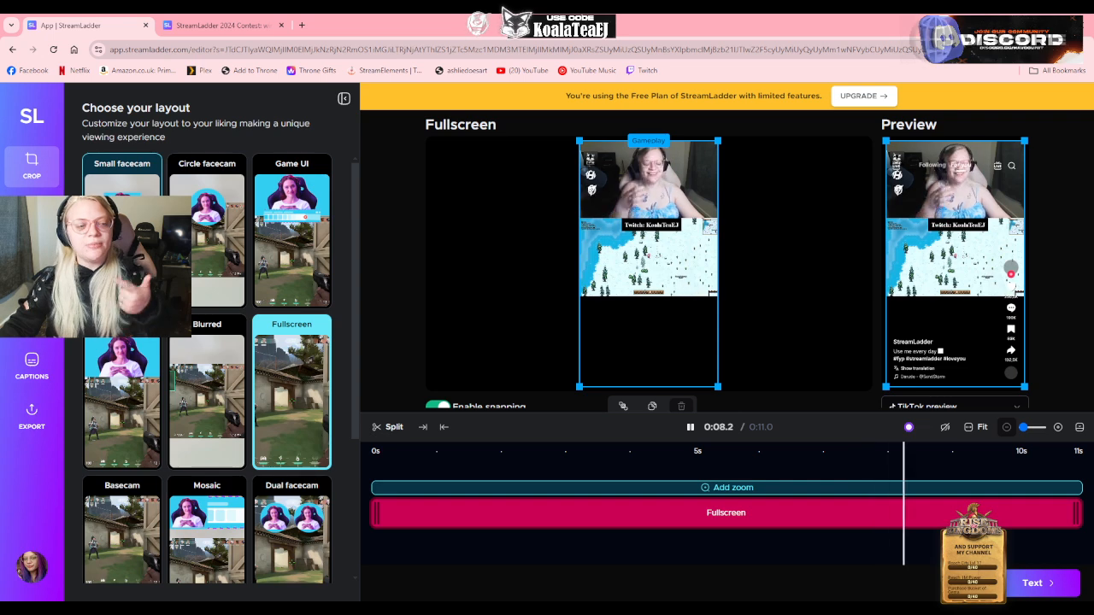
{"action": "scroll", "coordinate": [196, 248], "scroll_direction": "down", "scroll_amount": 1}
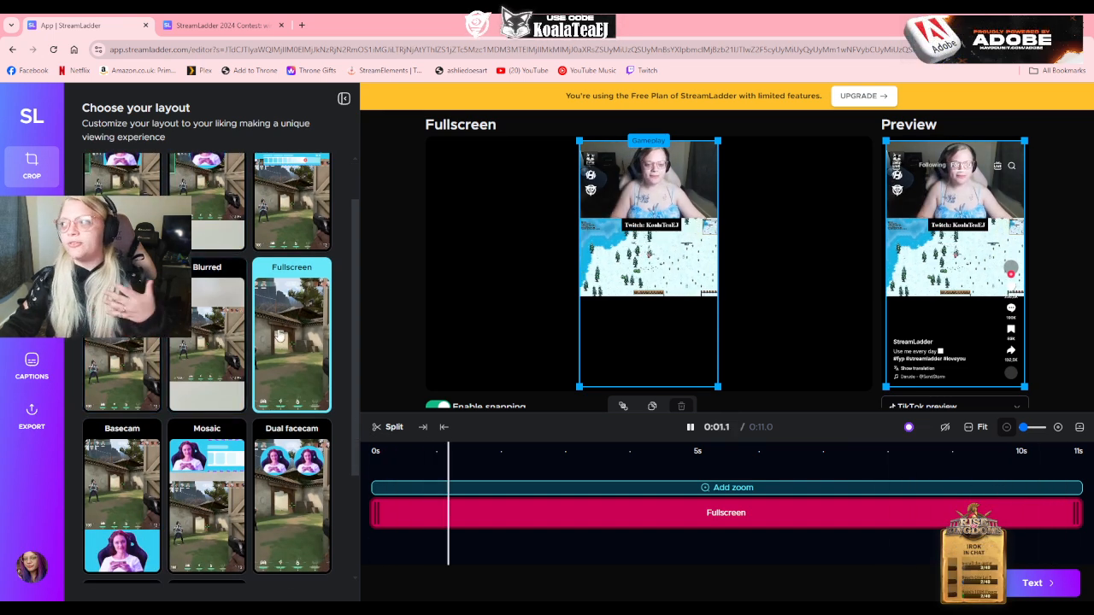
{"action": "scroll", "coordinate": [228, 339], "scroll_direction": "down", "scroll_amount": 2}
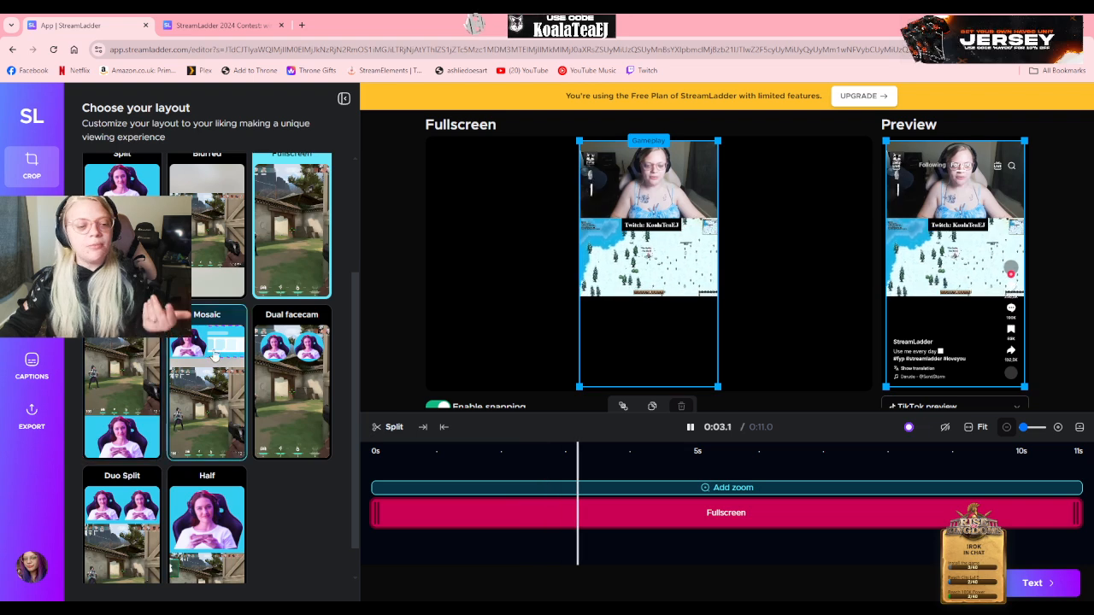
{"action": "scroll", "coordinate": [274, 335], "scroll_direction": "down", "scroll_amount": 1}
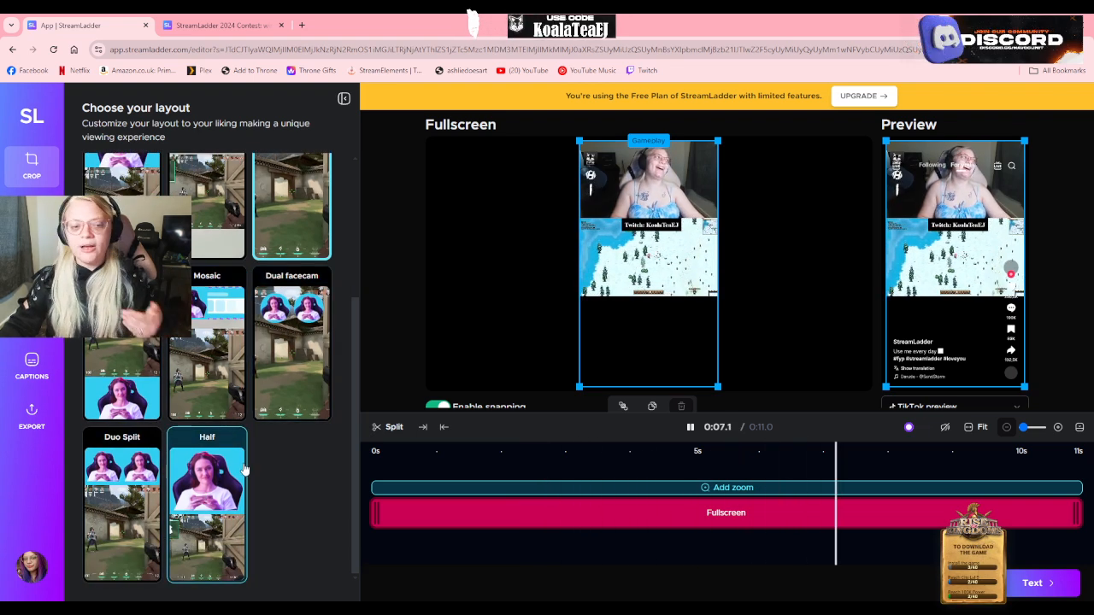
{"action": "scroll", "coordinate": [242, 465], "scroll_direction": "up", "scroll_amount": 3}
{"action": "left_click", "coordinate": [130, 235]}
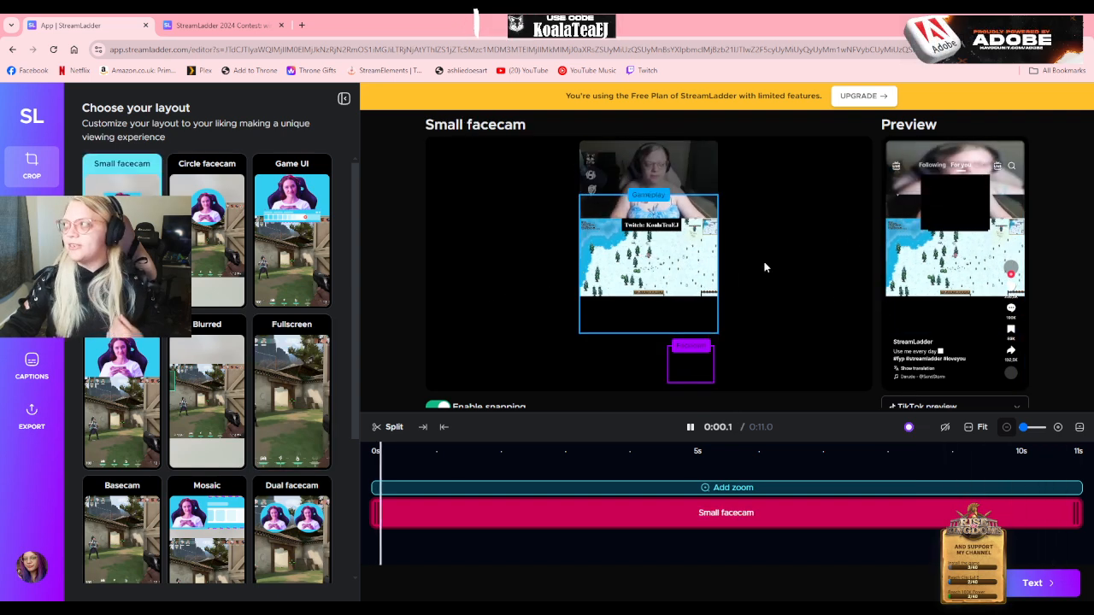
Step: Crop the Gameplay region to the snowy game footage, excluding the webcam image above and the black area below
{"action": "left_click", "coordinate": [668, 259]}
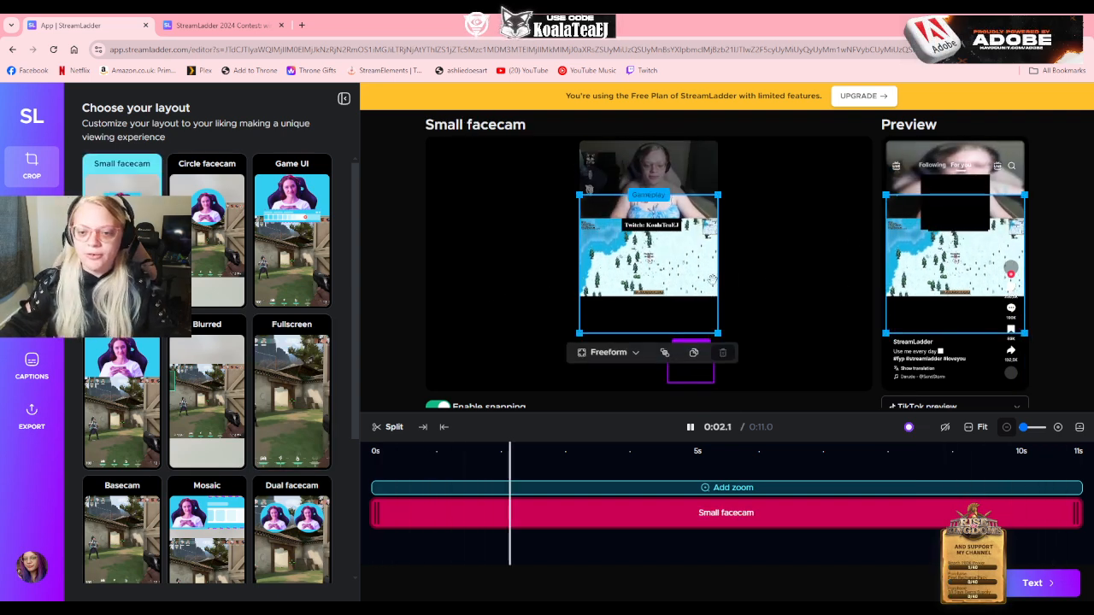
{"action": "left_click_drag", "start_coordinate": [717, 332], "coordinate": [725, 301]}
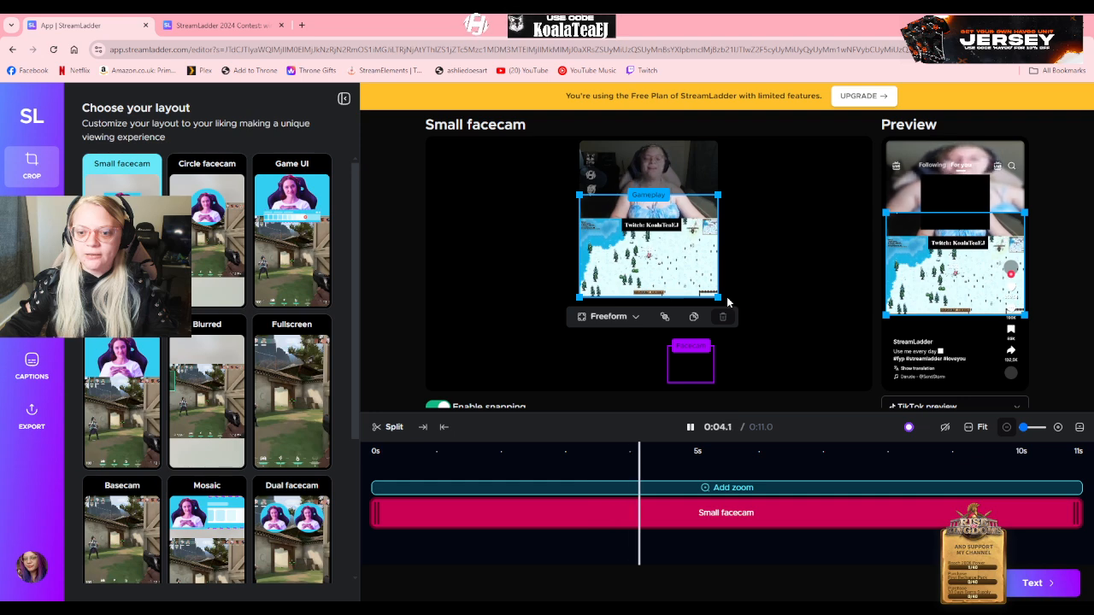
{"action": "left_click_drag", "start_coordinate": [717, 196], "coordinate": [722, 219]}
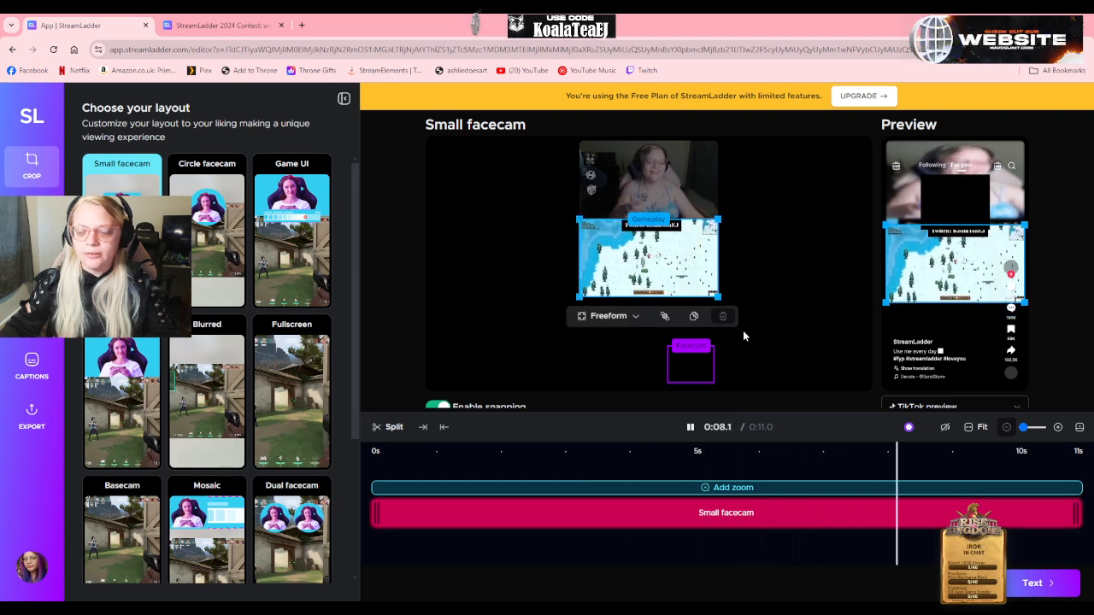
Step: Move the Facecam region over the webcam footage and widen it to cover the full width of the video
{"action": "left_click_drag", "start_coordinate": [693, 351], "coordinate": [687, 216]}
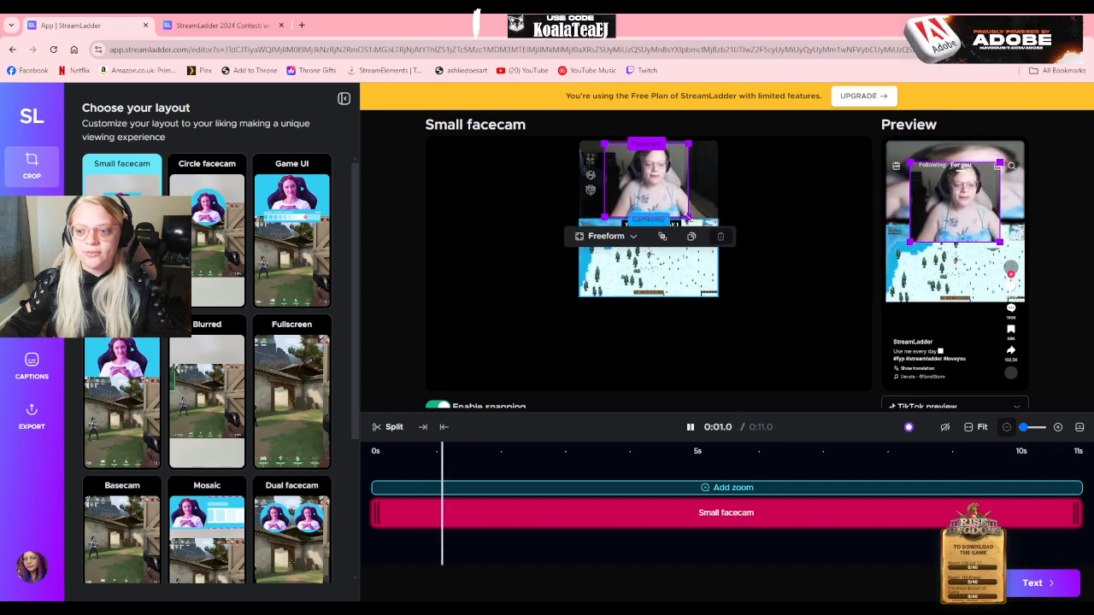
{"action": "left_click_drag", "start_coordinate": [999, 242], "coordinate": [977, 201]}
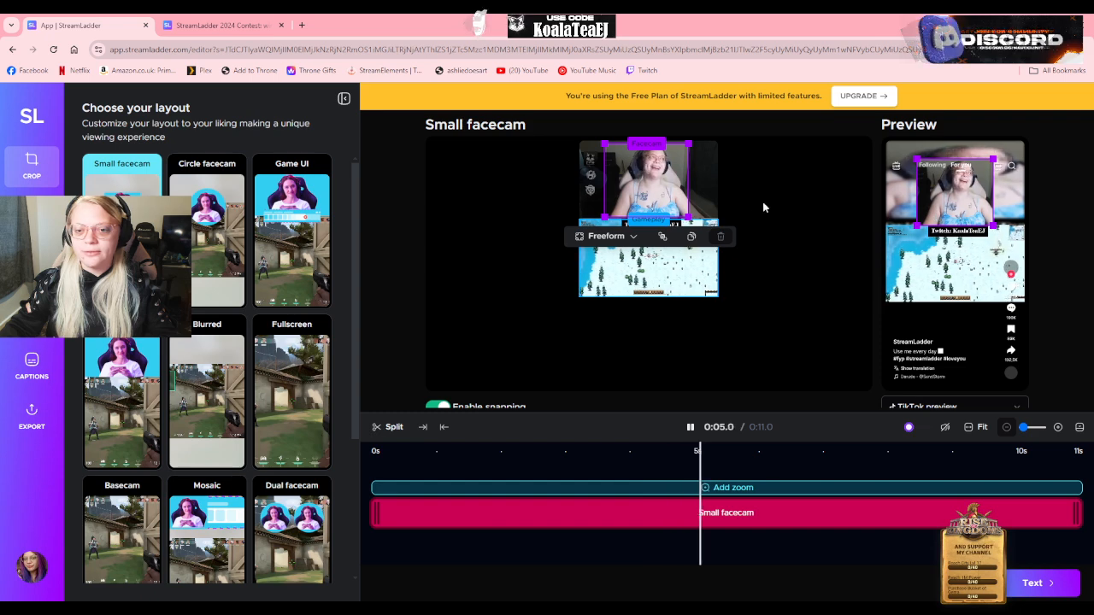
{"action": "left_click_drag", "start_coordinate": [687, 216], "coordinate": [720, 218]}
{"action": "left_click_drag", "start_coordinate": [606, 216], "coordinate": [573, 222]}
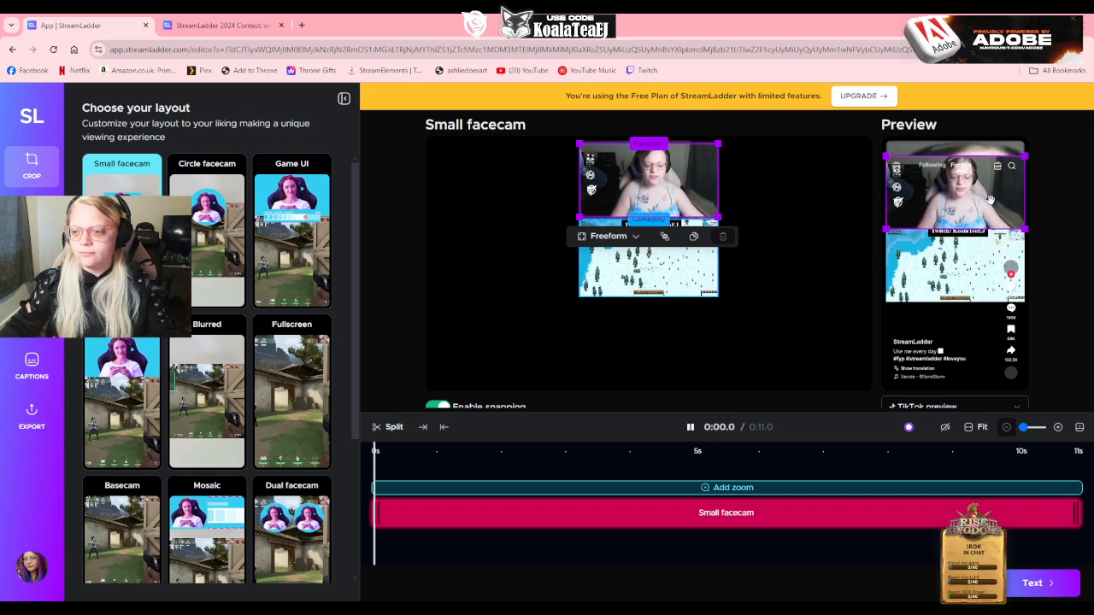
Step: Position the facecam at full width directly above the gameplay in the preview
{"action": "left_click_drag", "start_coordinate": [1025, 173], "coordinate": [1068, 161]}
{"action": "left_click_drag", "start_coordinate": [972, 193], "coordinate": [971, 183]}
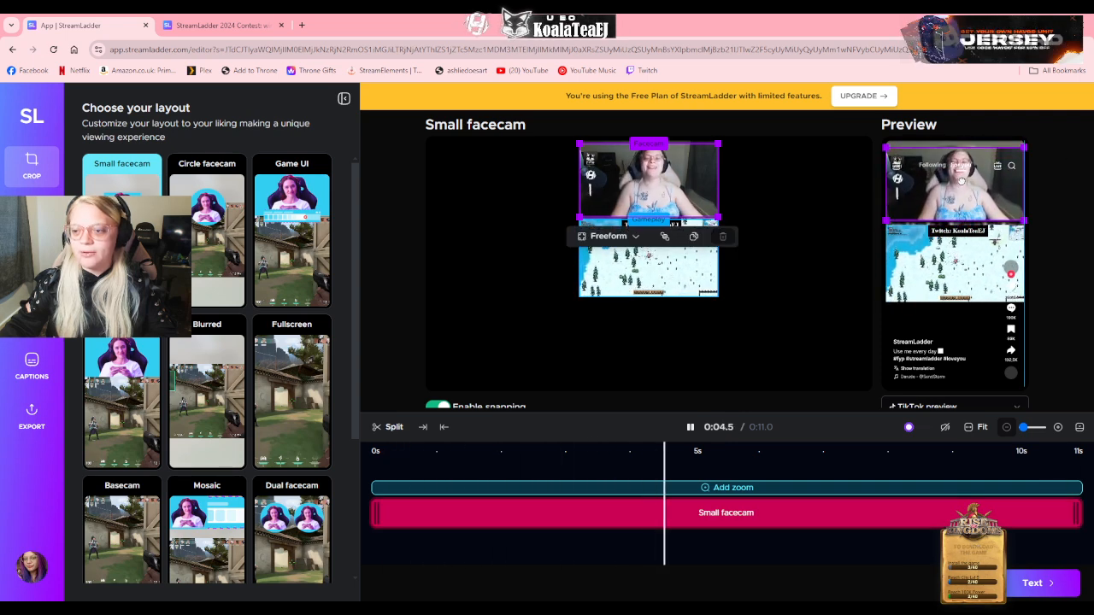
{"action": "left_click", "coordinate": [737, 289]}
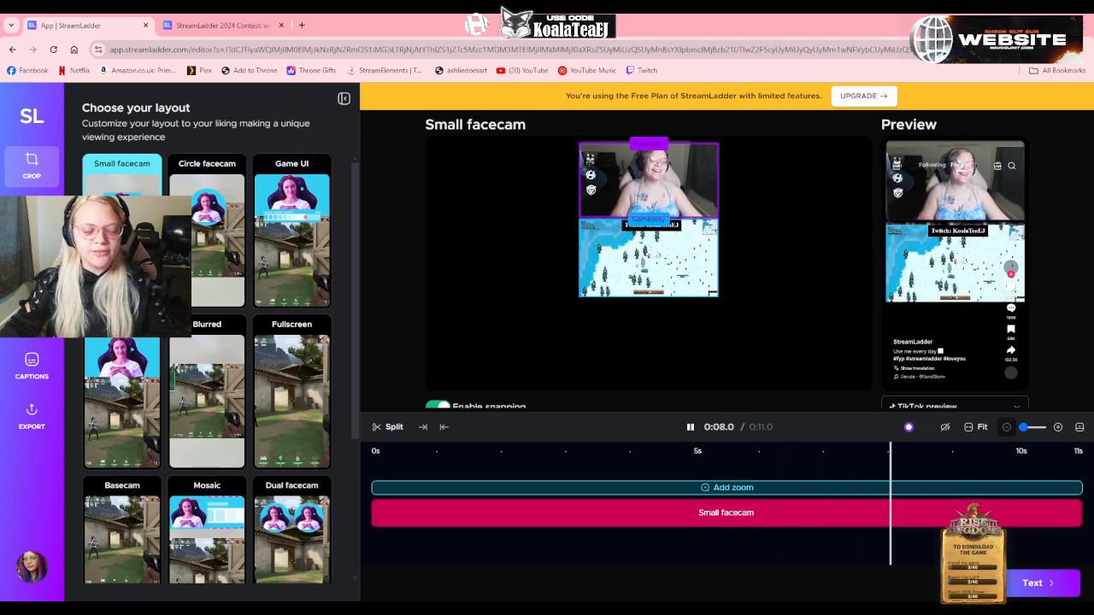
Step: Move on to the custom text stage and view the Gold and Silver upgrade plans
{"action": "left_click", "coordinate": [1031, 583]}
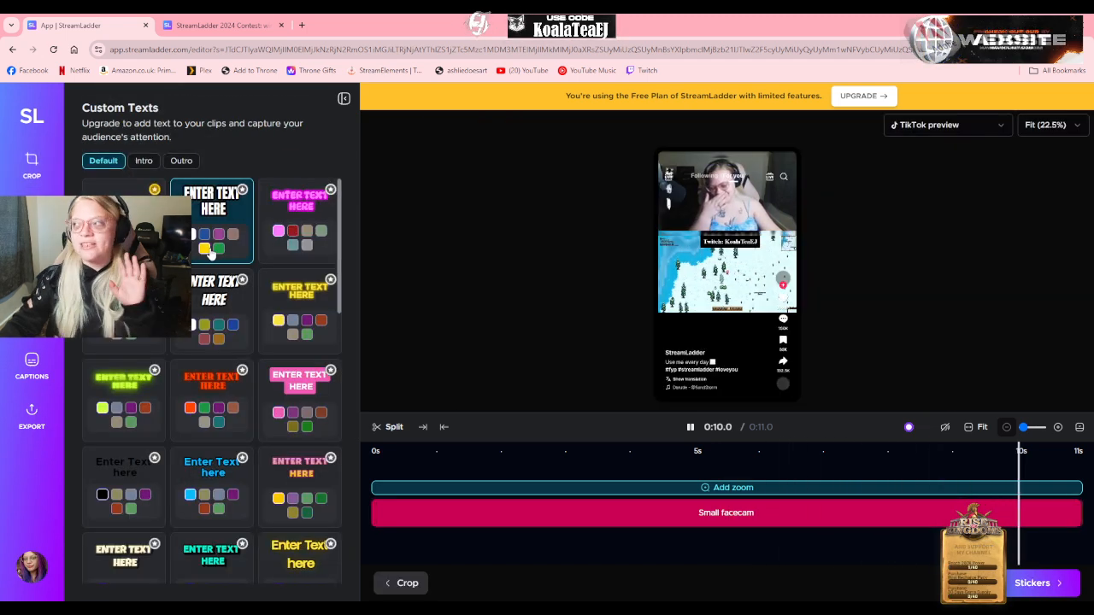
{"action": "left_click", "coordinate": [890, 96]}
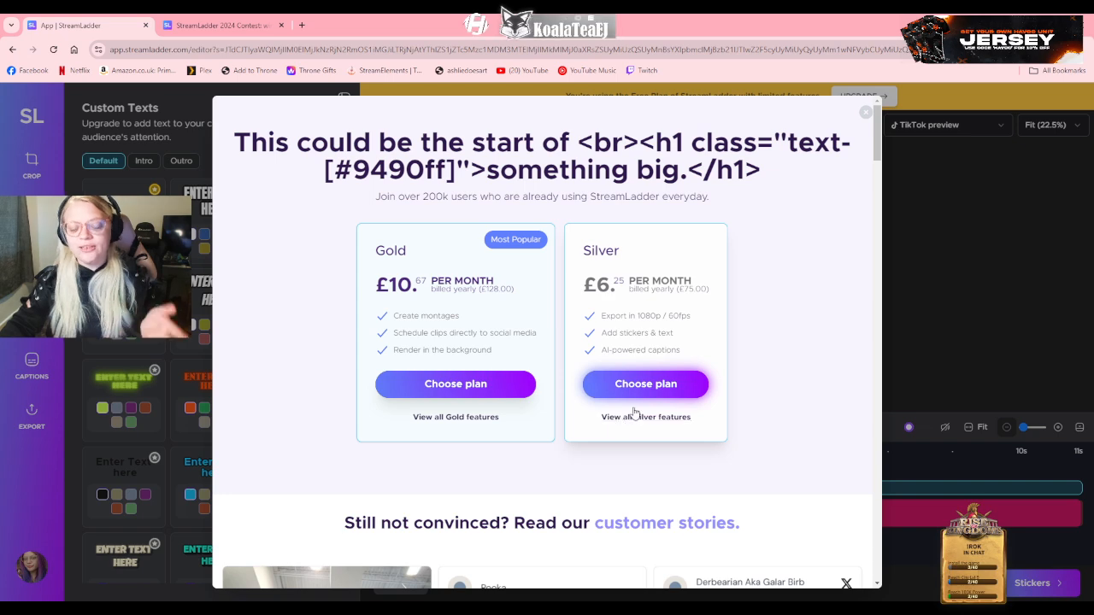
{"action": "left_click", "coordinate": [865, 113]}
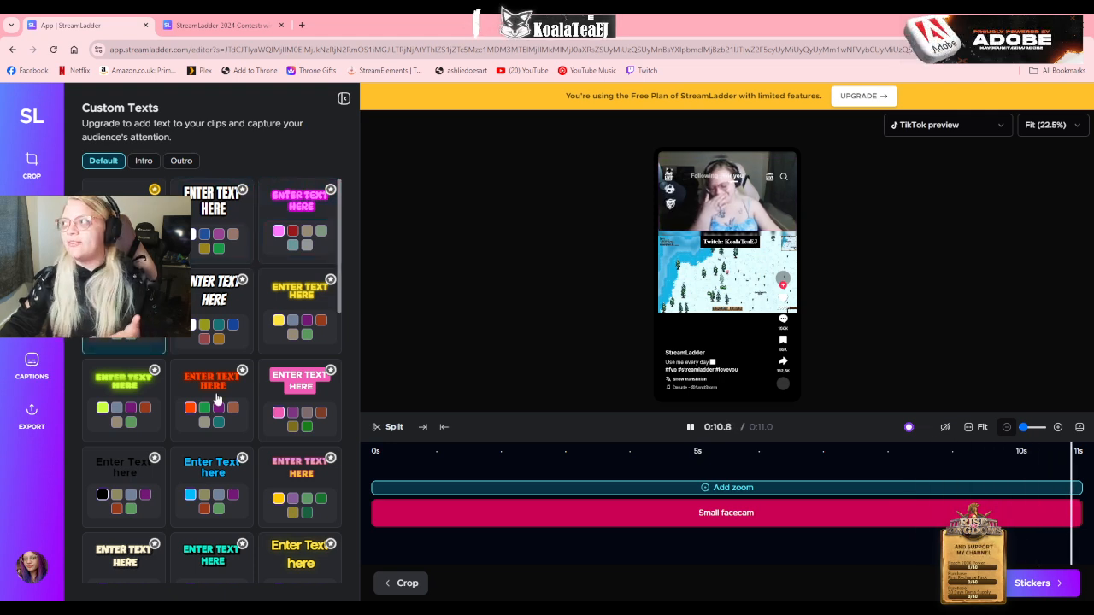
Step: Examine the Default, Intro and Outro custom text styles available for the clip
{"action": "scroll", "coordinate": [282, 466], "scroll_direction": "down", "scroll_amount": 1}
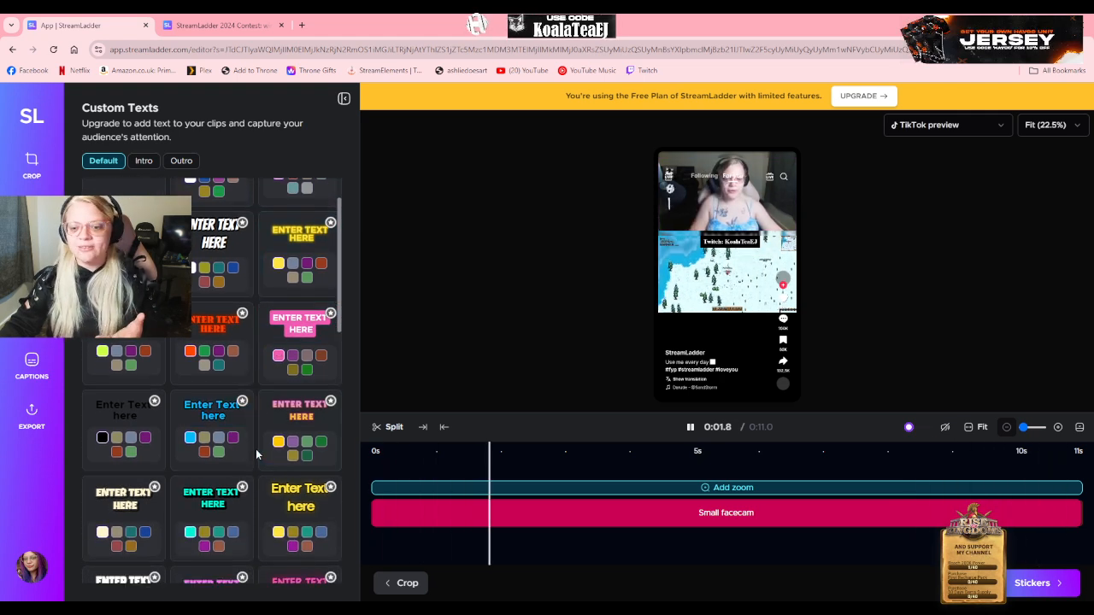
{"action": "scroll", "coordinate": [257, 455], "scroll_direction": "down", "scroll_amount": 4}
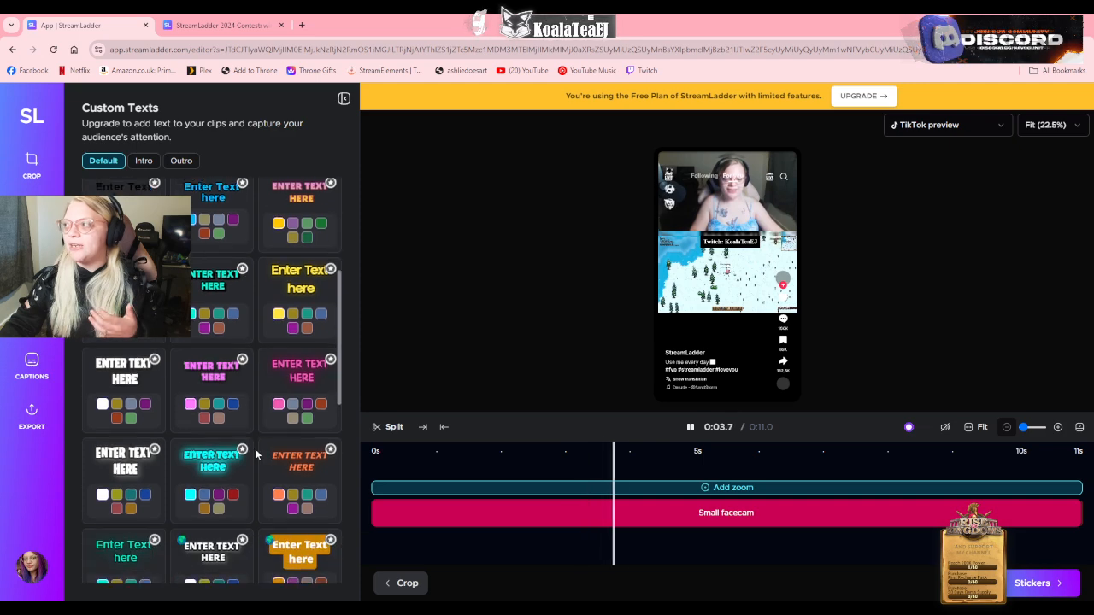
{"action": "scroll", "coordinate": [255, 454], "scroll_direction": "down", "scroll_amount": 3}
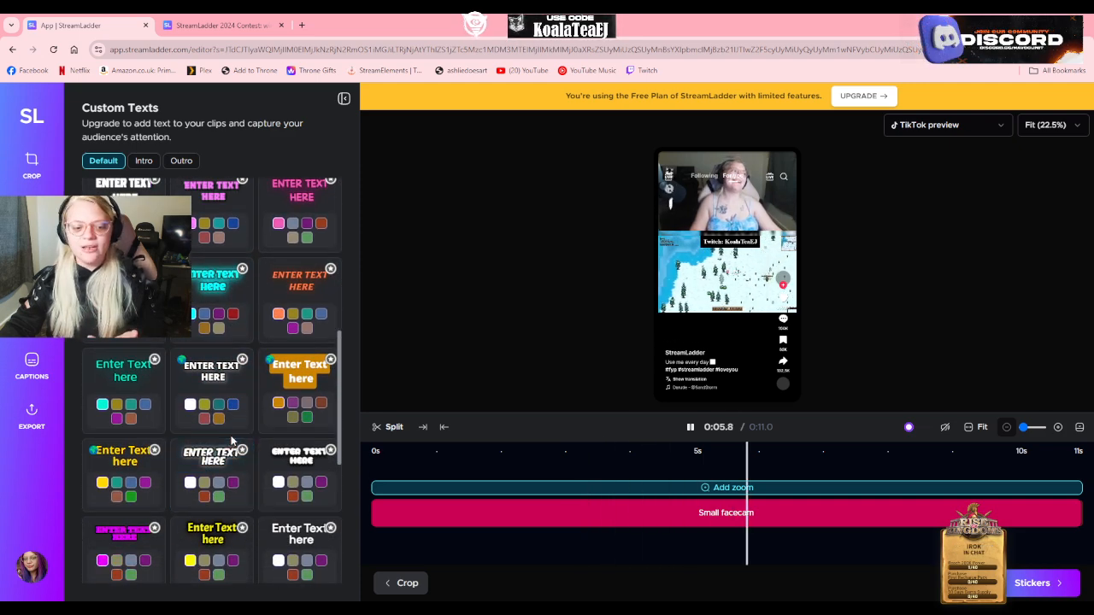
{"action": "scroll", "coordinate": [231, 440], "scroll_direction": "down", "scroll_amount": 6}
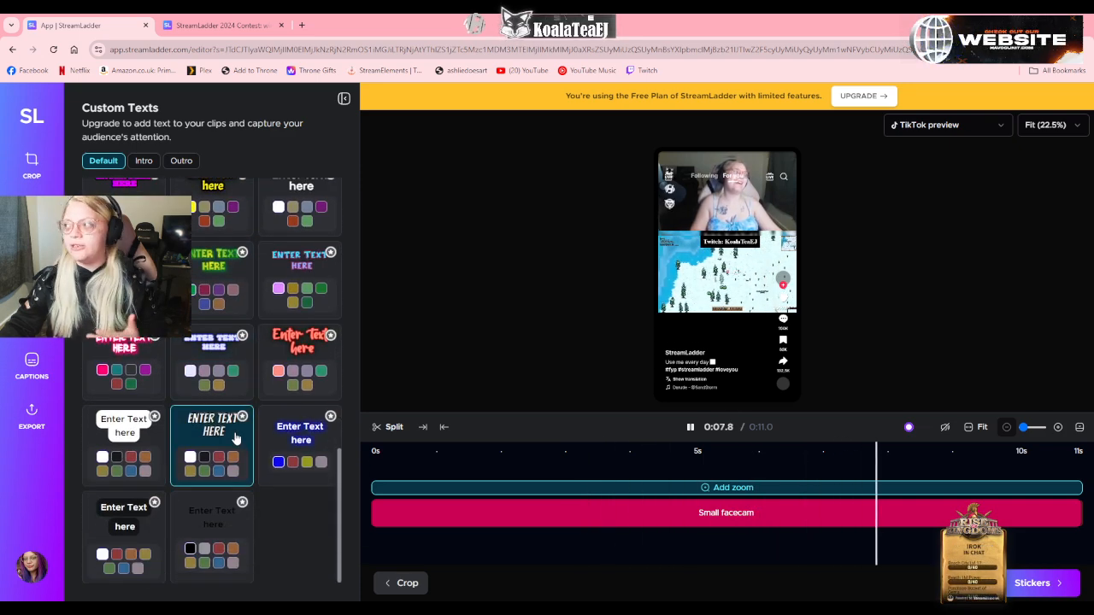
{"action": "scroll", "coordinate": [214, 342], "scroll_direction": "up", "scroll_amount": 3}
{"action": "left_click", "coordinate": [144, 160]}
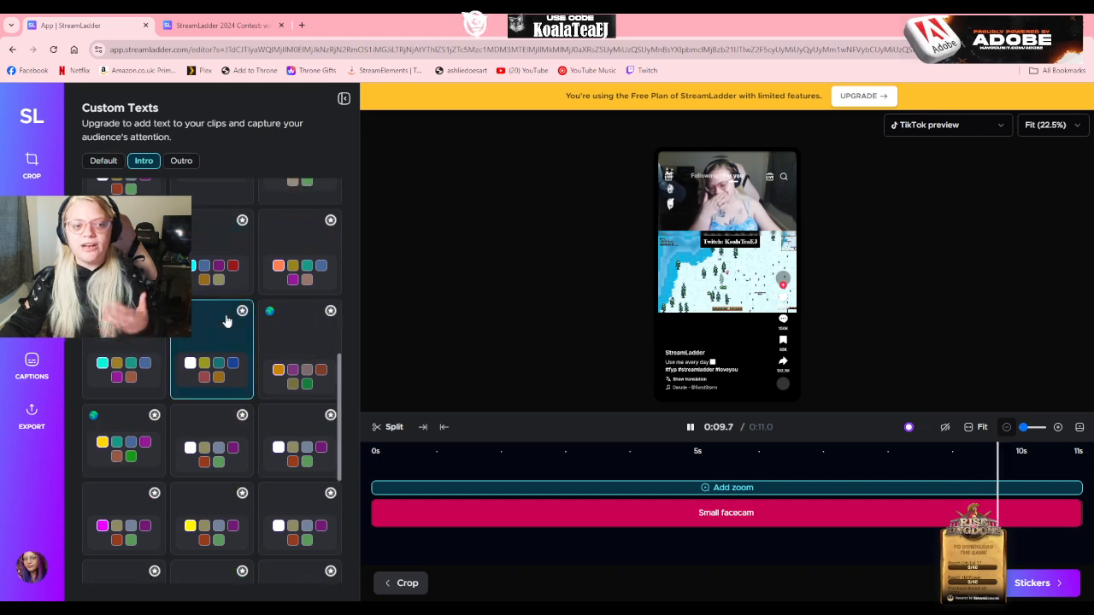
{"action": "scroll", "coordinate": [226, 320], "scroll_direction": "up", "scroll_amount": 5}
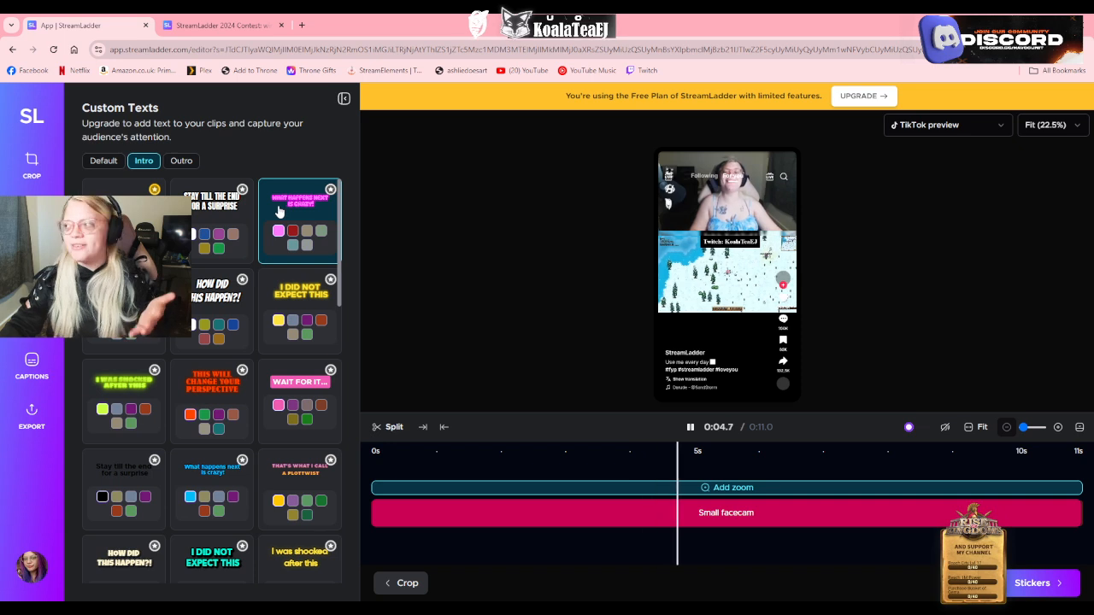
{"action": "scroll", "coordinate": [265, 256], "scroll_direction": "down", "scroll_amount": 2}
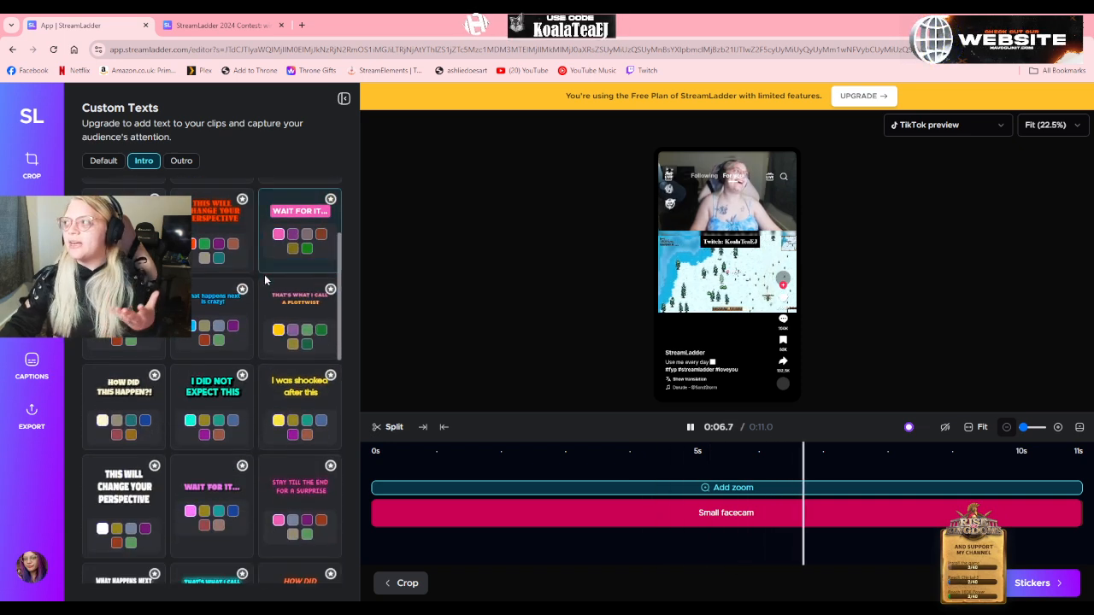
{"action": "scroll", "coordinate": [266, 274], "scroll_direction": "down", "scroll_amount": 2}
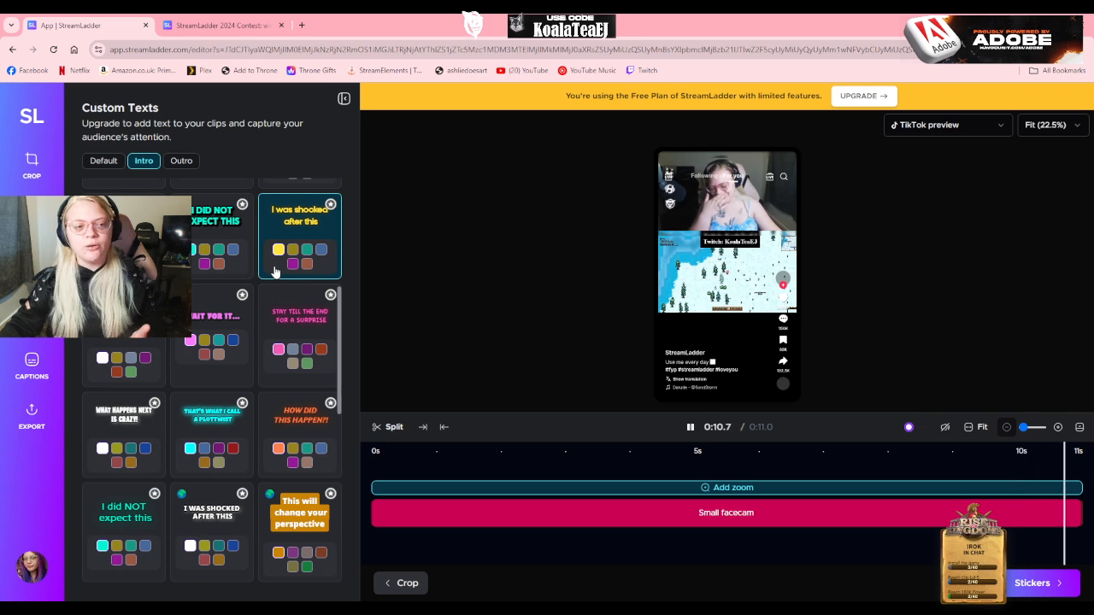
{"action": "left_click", "coordinate": [181, 160]}
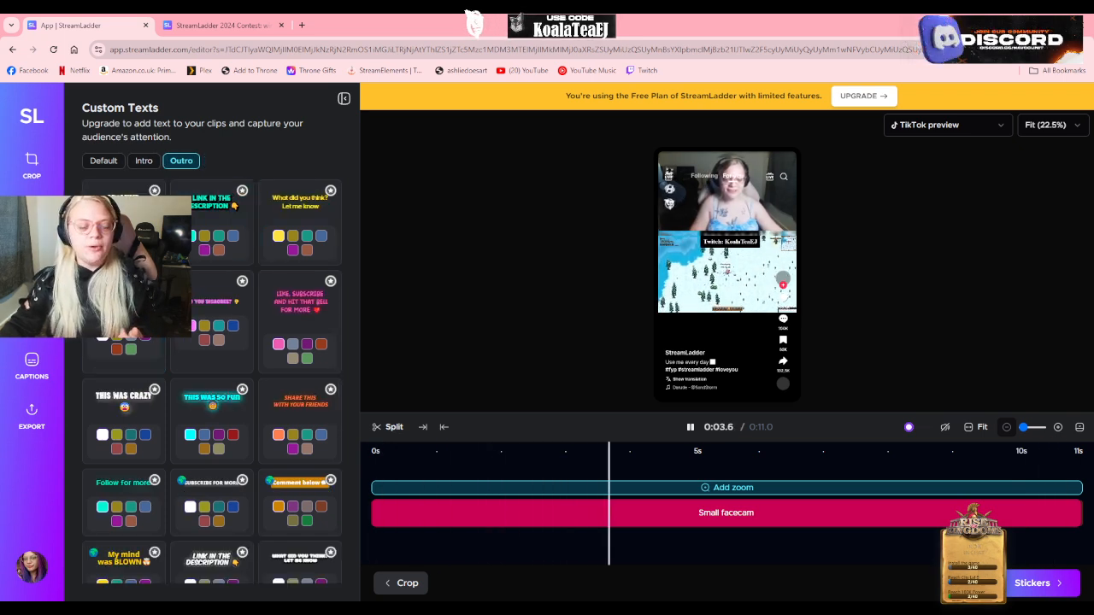
Step: Browse the social sticker library for Twitch, YouTube, Kick and multiple socials
{"action": "left_click", "coordinate": [31, 265]}
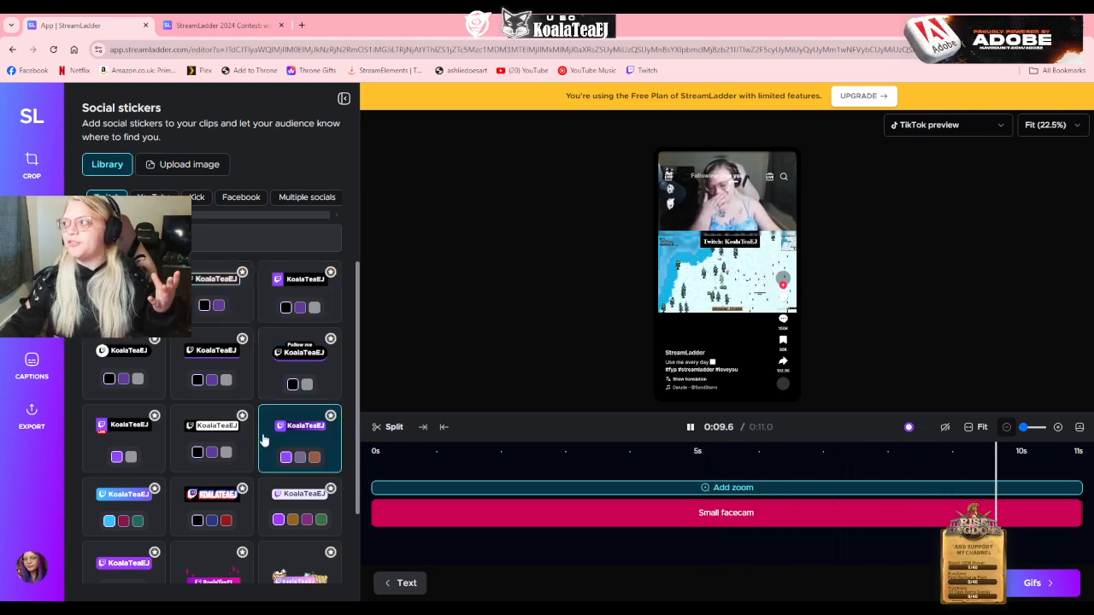
{"action": "scroll", "coordinate": [213, 445], "scroll_direction": "down", "scroll_amount": 1}
{"action": "scroll", "coordinate": [213, 450], "scroll_direction": "down", "scroll_amount": 1}
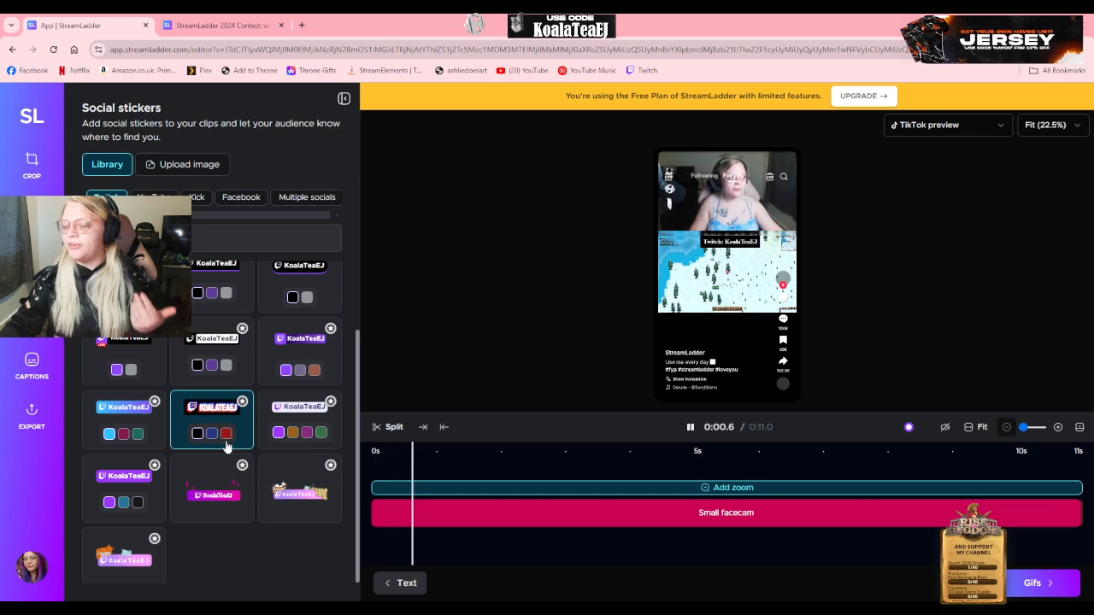
{"action": "left_click", "coordinate": [154, 197]}
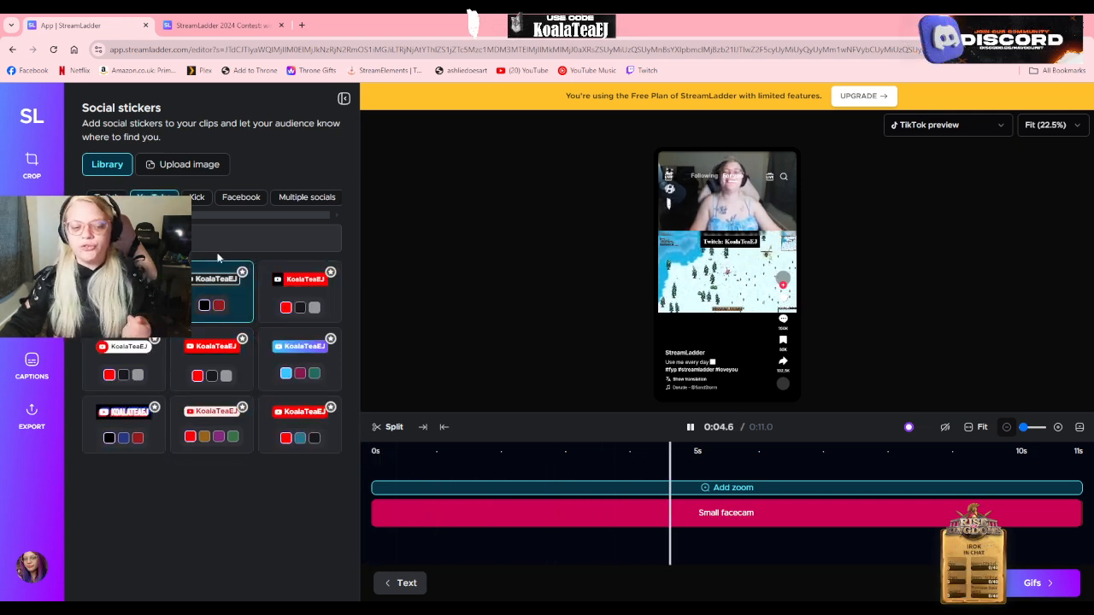
{"action": "left_click", "coordinate": [196, 196]}
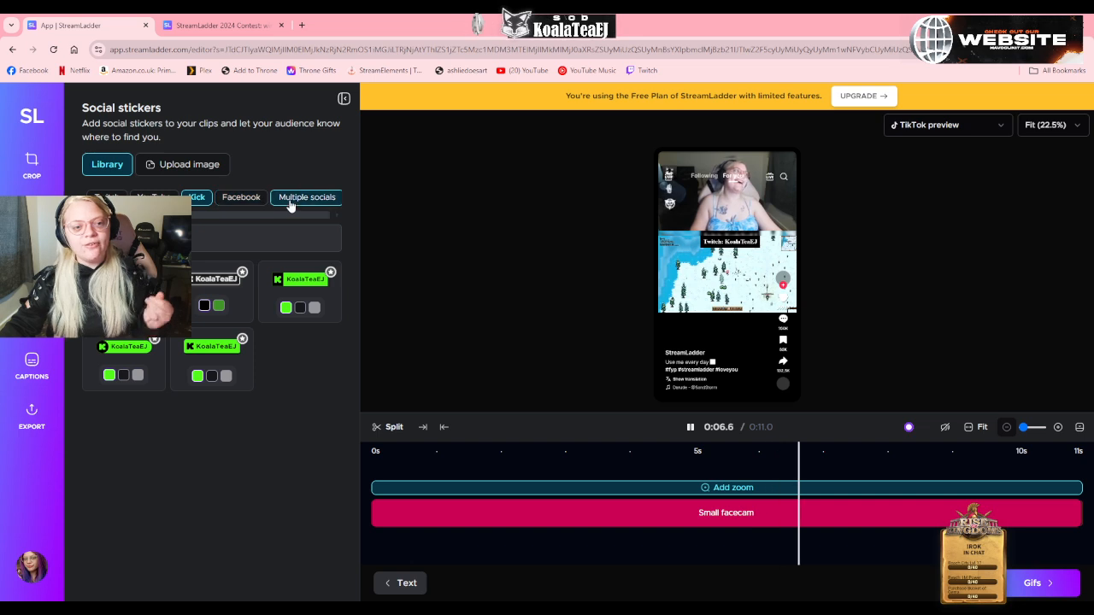
{"action": "left_click", "coordinate": [288, 202]}
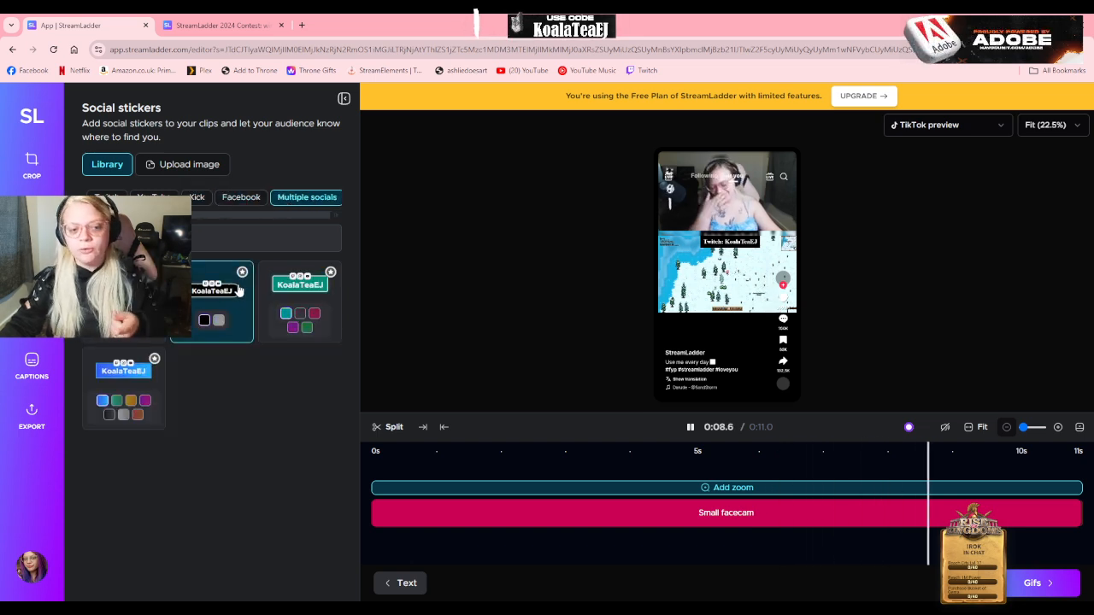
Step: Check the platform icons set for the multiple-socials stickers and add the green channel-name sticker to the clip
{"action": "left_click", "coordinate": [261, 297]}
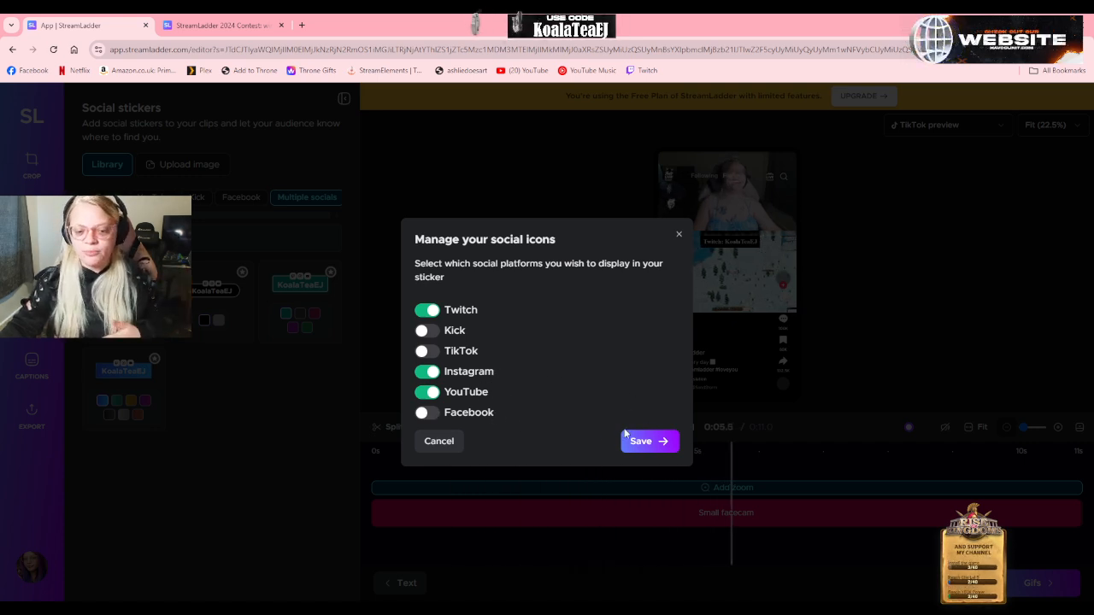
{"action": "left_click", "coordinate": [678, 234]}
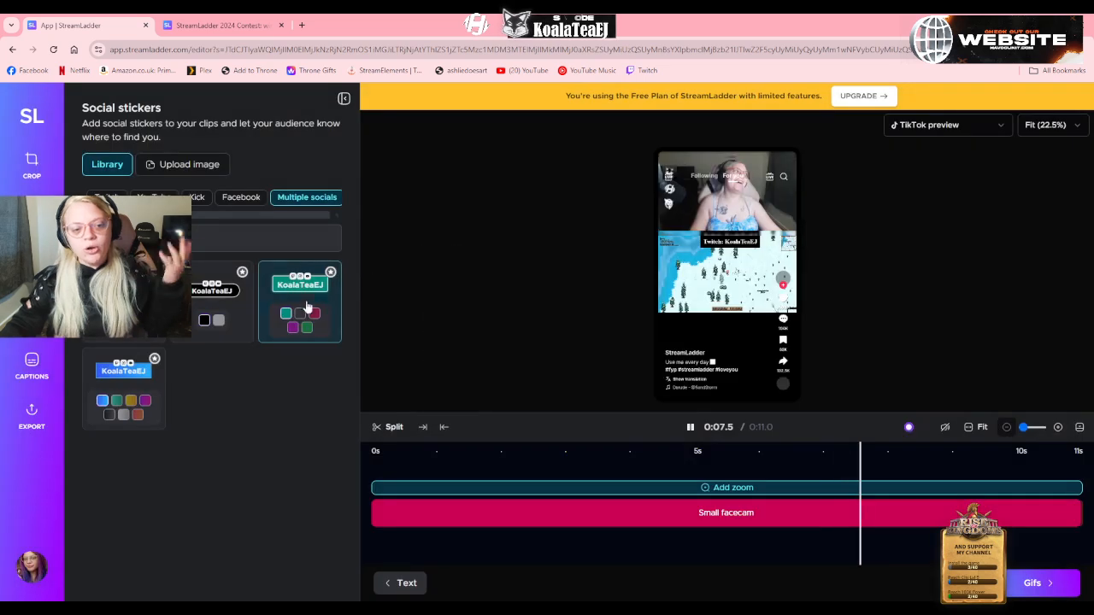
{"action": "left_click", "coordinate": [293, 297]}
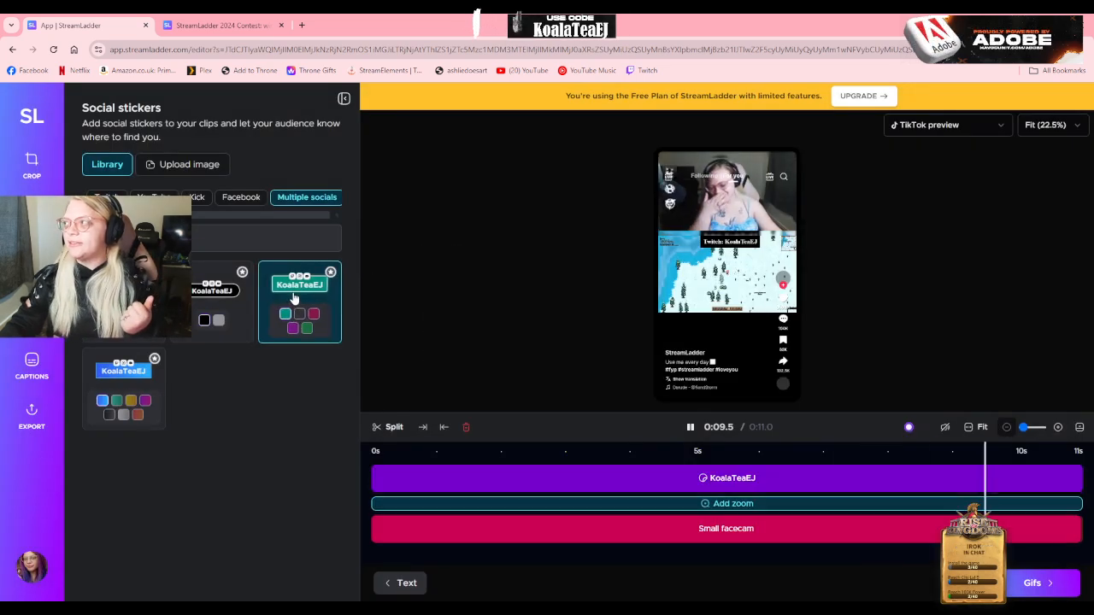
Step: Move the green channel-name sticker below the gameplay footage and delete it from the clip
{"action": "left_click_drag", "start_coordinate": [734, 216], "coordinate": [727, 333]}
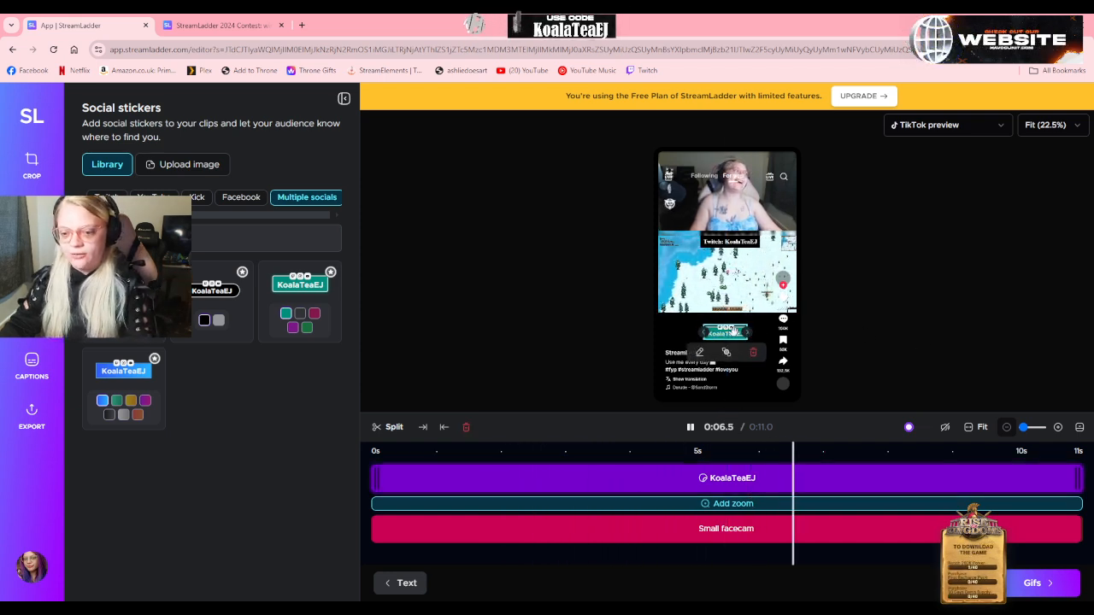
{"action": "key", "text": "Delete"}
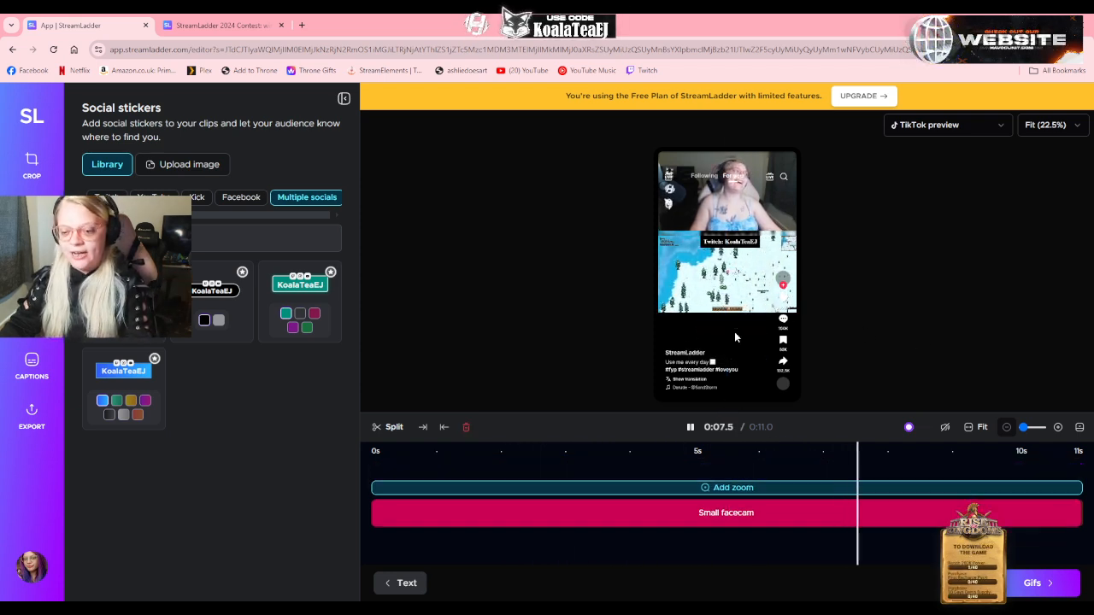
Step: Browse the Giphy stickers available for the clip and the full list of AI-powered caption styles
{"action": "left_click", "coordinate": [31, 321]}
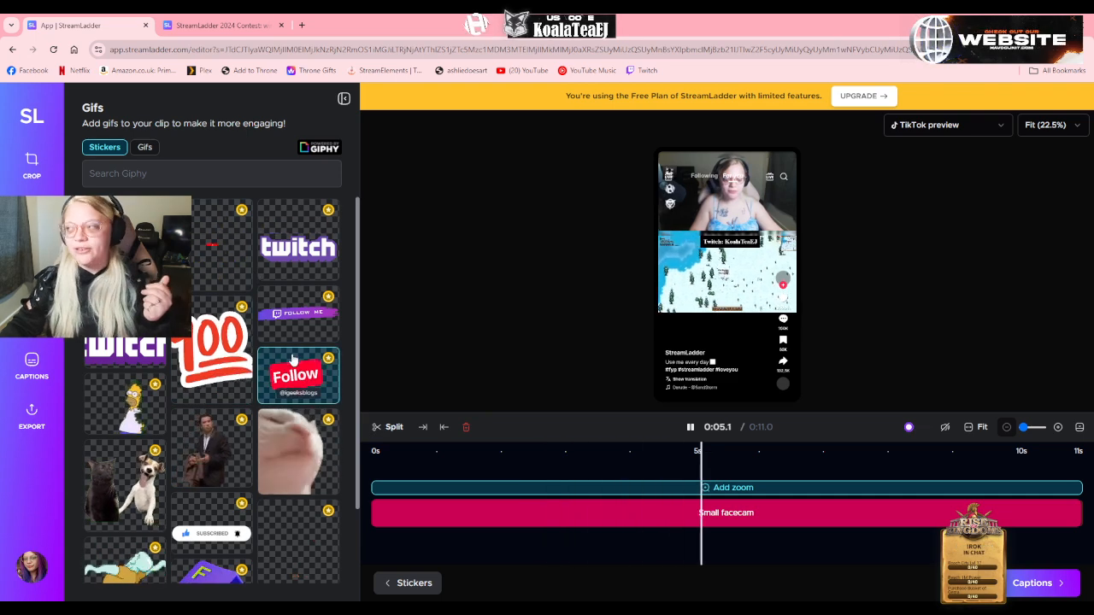
{"action": "left_click", "coordinate": [33, 366]}
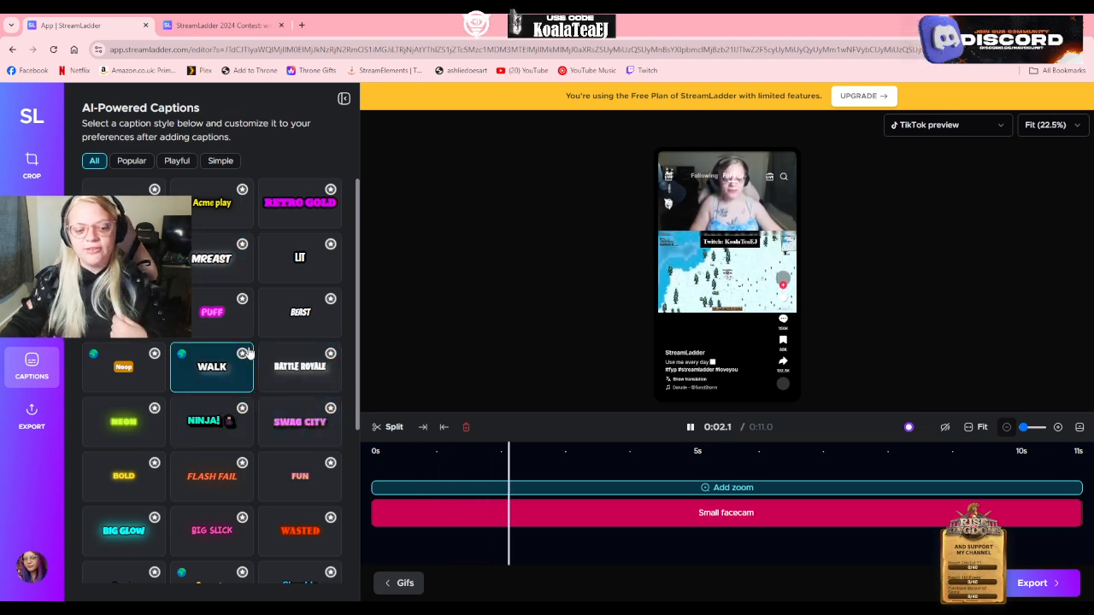
{"action": "scroll", "coordinate": [248, 354], "scroll_direction": "down", "scroll_amount": 3}
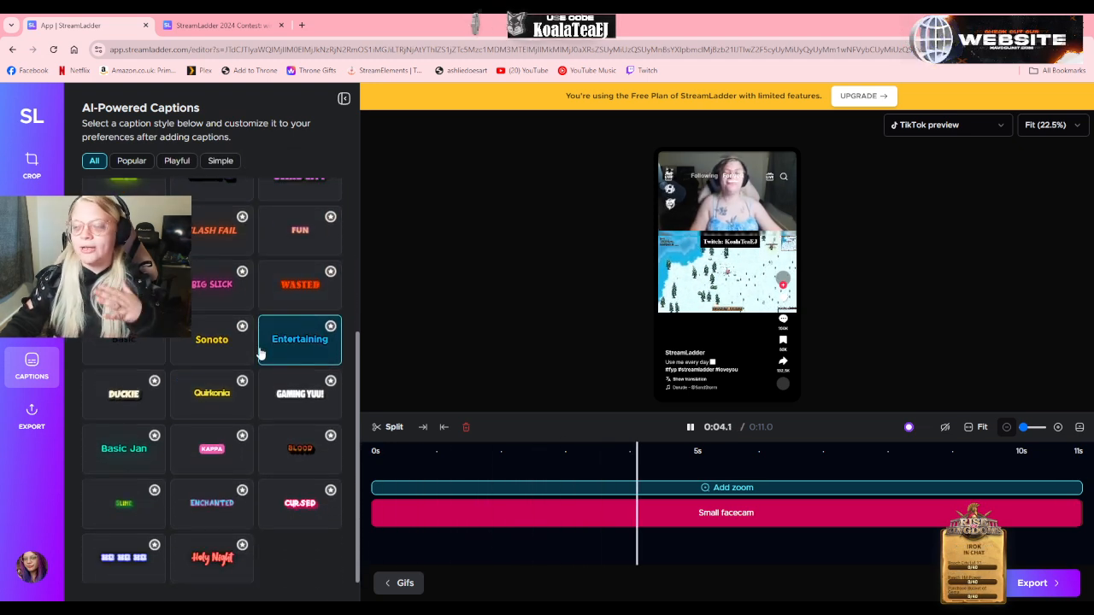
Step: Export the clip in Standard 720p quality at 30 fps
{"action": "left_click", "coordinate": [32, 417]}
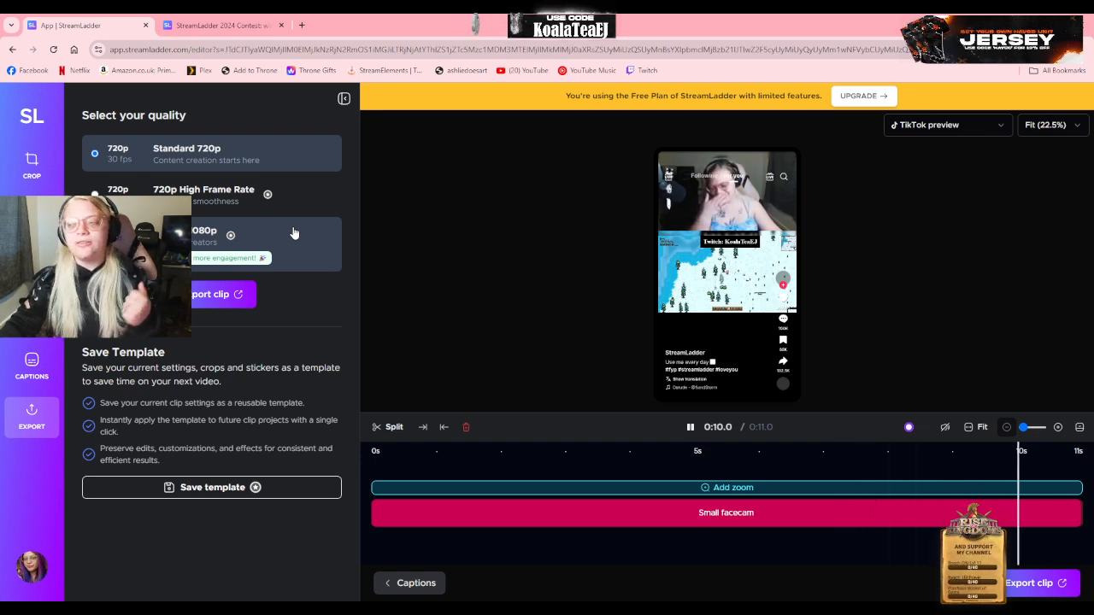
{"action": "left_click", "coordinate": [216, 294]}
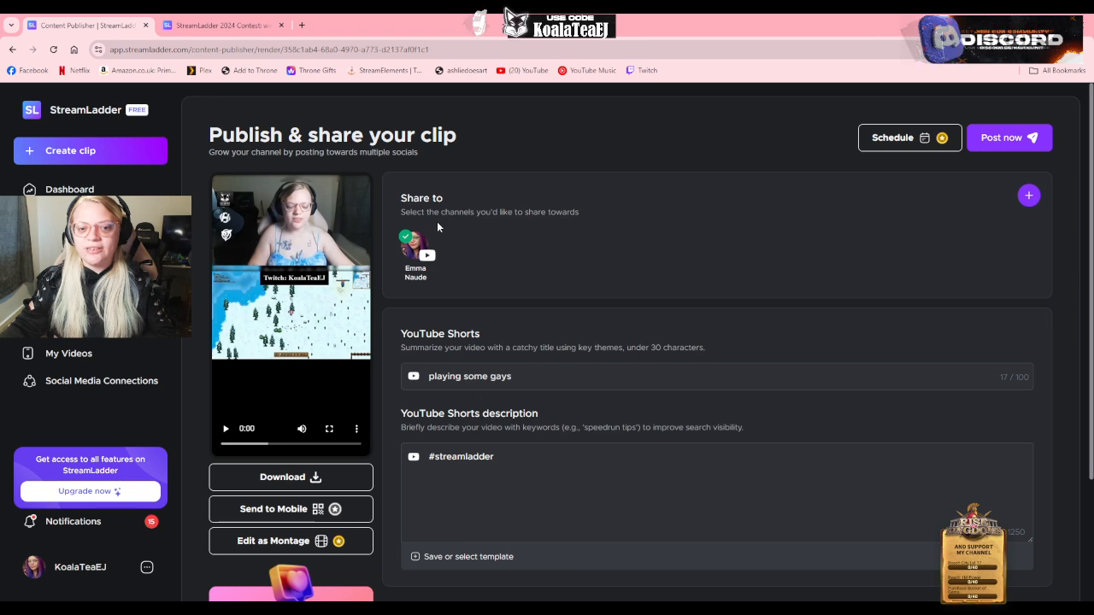
Step: Check which platforms can be connected for sharing, and review the YouTube Shorts title, description and advanced settings areas on the publishing page
{"action": "left_click", "coordinate": [1030, 197]}
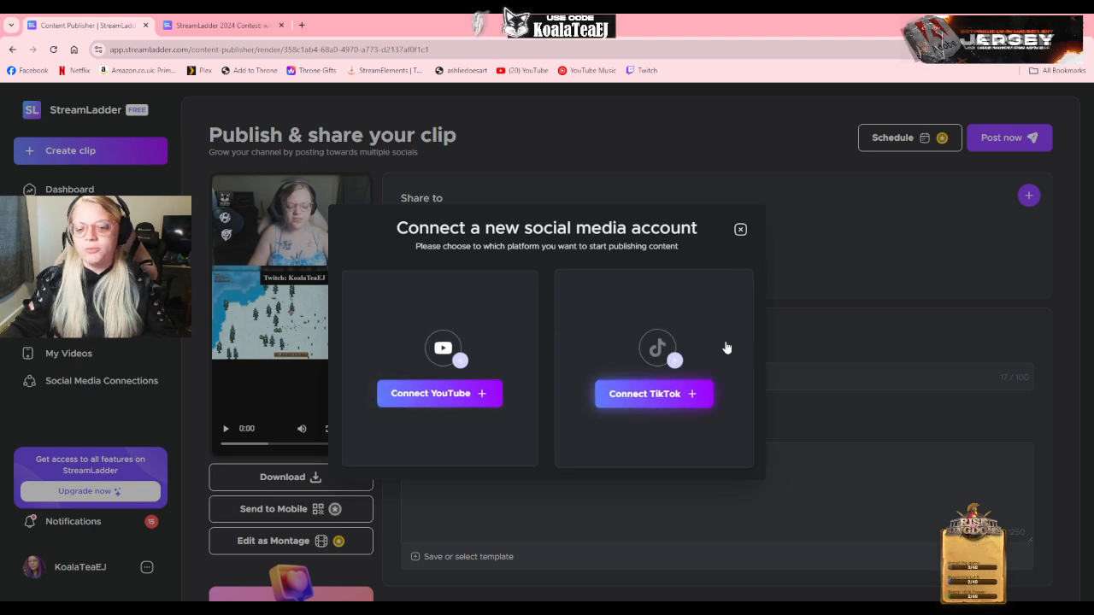
{"action": "left_click", "coordinate": [740, 229]}
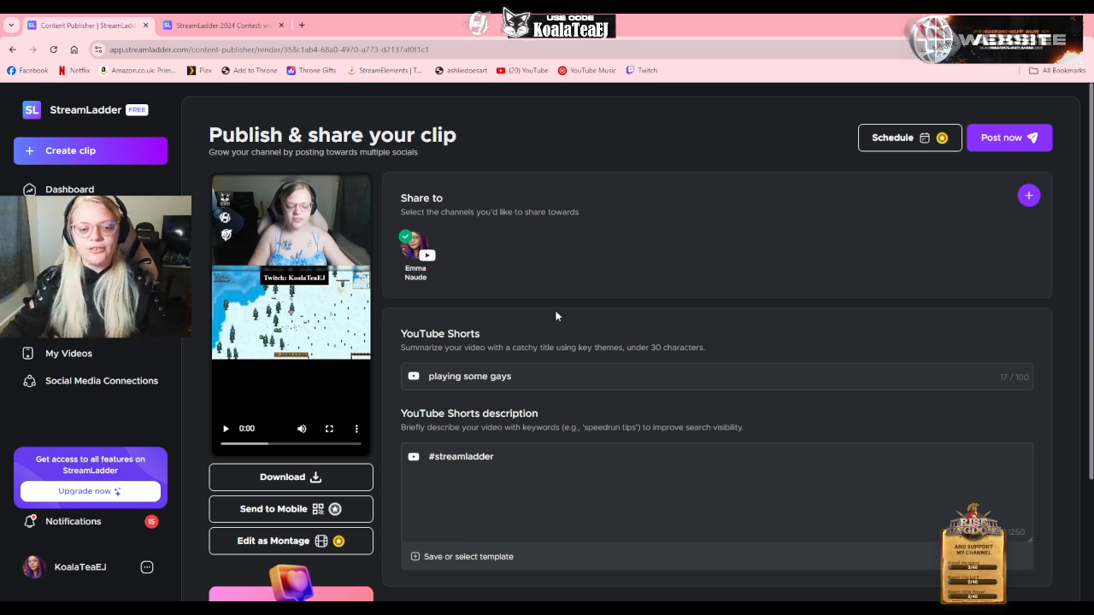
{"action": "scroll", "coordinate": [555, 314], "scroll_direction": "down", "scroll_amount": 1}
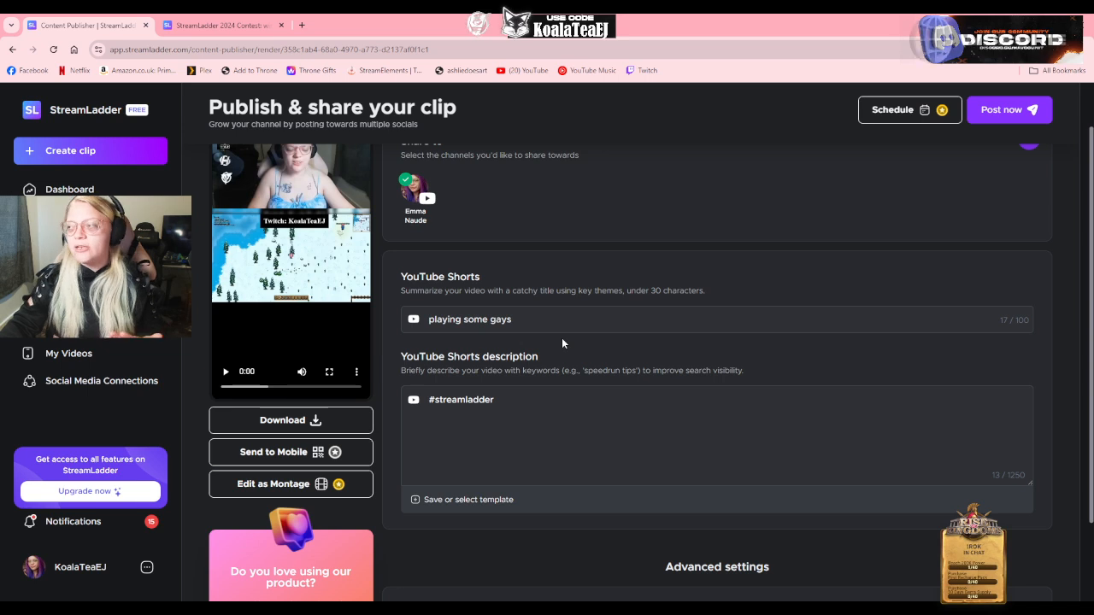
{"action": "scroll", "coordinate": [571, 341], "scroll_direction": "down", "scroll_amount": 1}
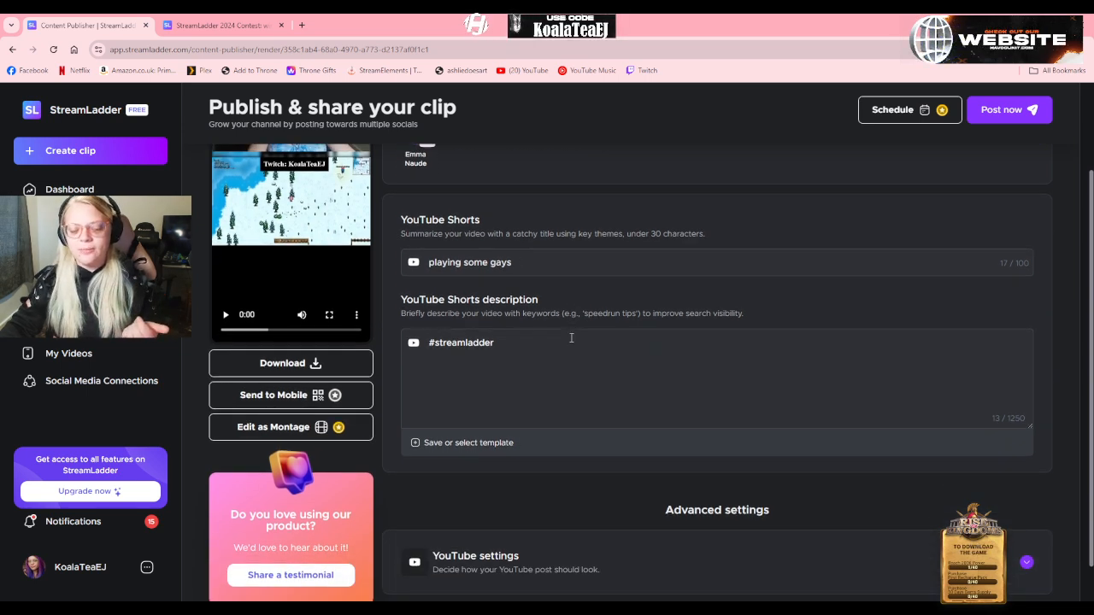
{"action": "scroll", "coordinate": [570, 338], "scroll_direction": "down", "scroll_amount": 1}
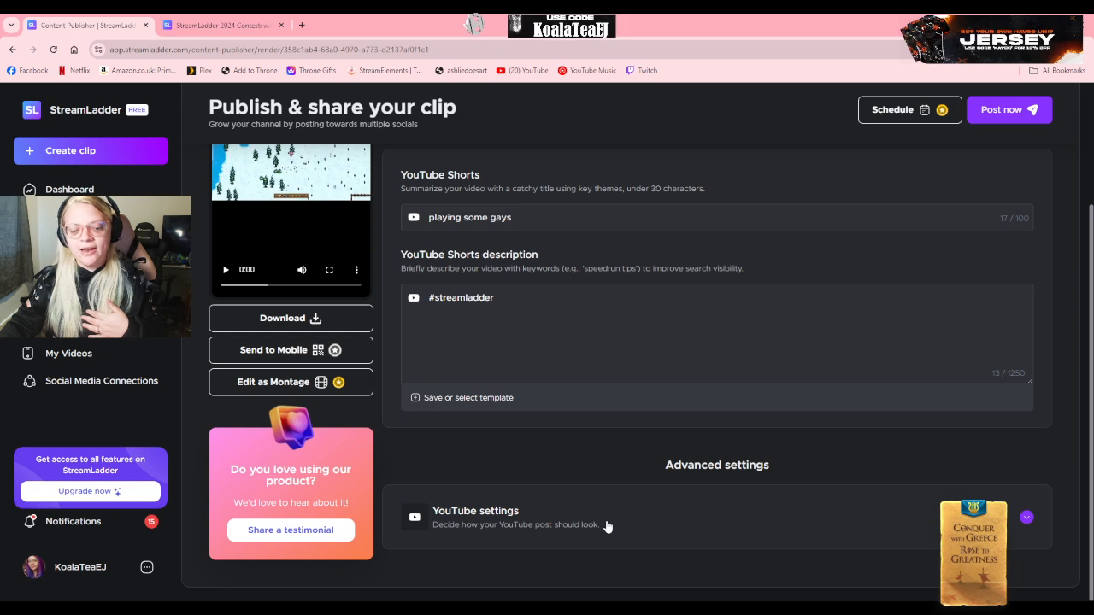
{"action": "scroll", "coordinate": [605, 526], "scroll_direction": "up", "scroll_amount": 2}
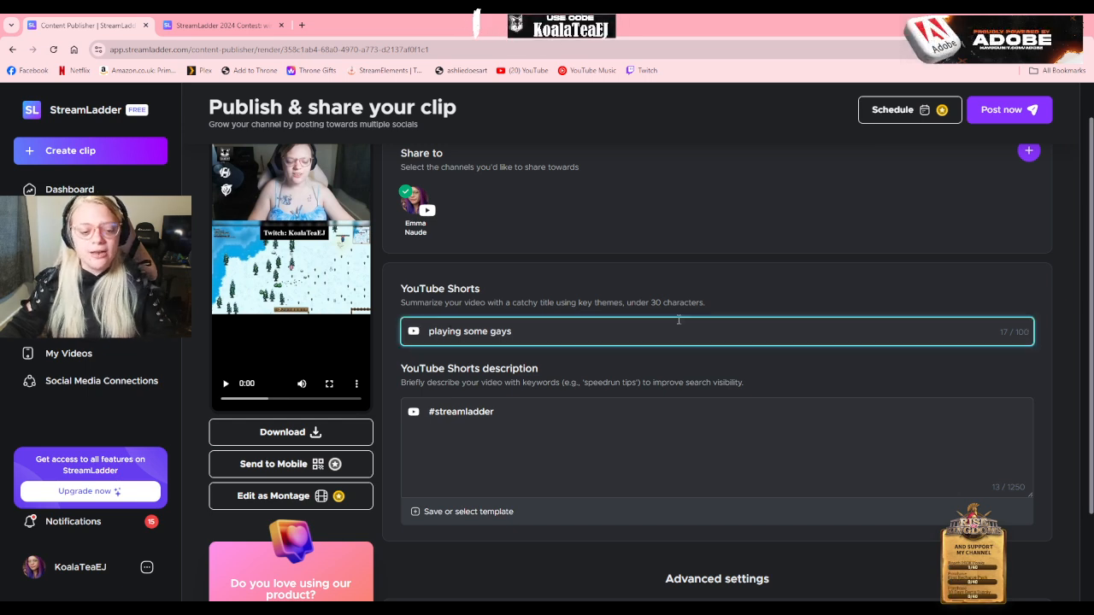
{"action": "scroll", "coordinate": [679, 320], "scroll_direction": "down", "scroll_amount": 2}
{"action": "scroll", "coordinate": [678, 319], "scroll_direction": "up", "scroll_amount": 3}
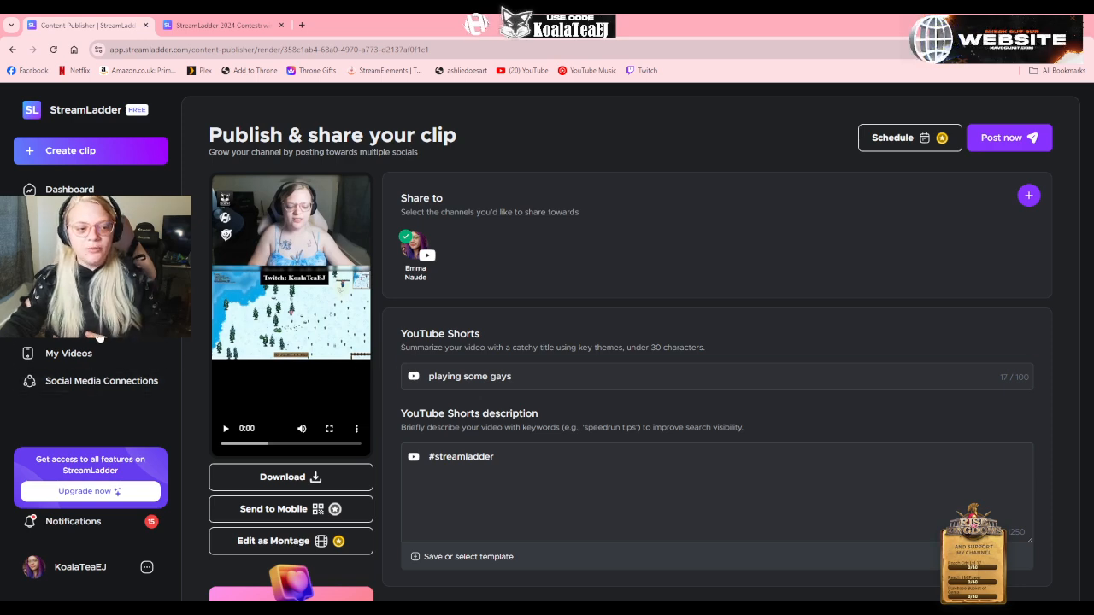
Step: View the Clip Editor, Montage Maker and Emote Maker pages, and close the Emote Maker page
{"action": "left_click", "coordinate": [72, 217]}
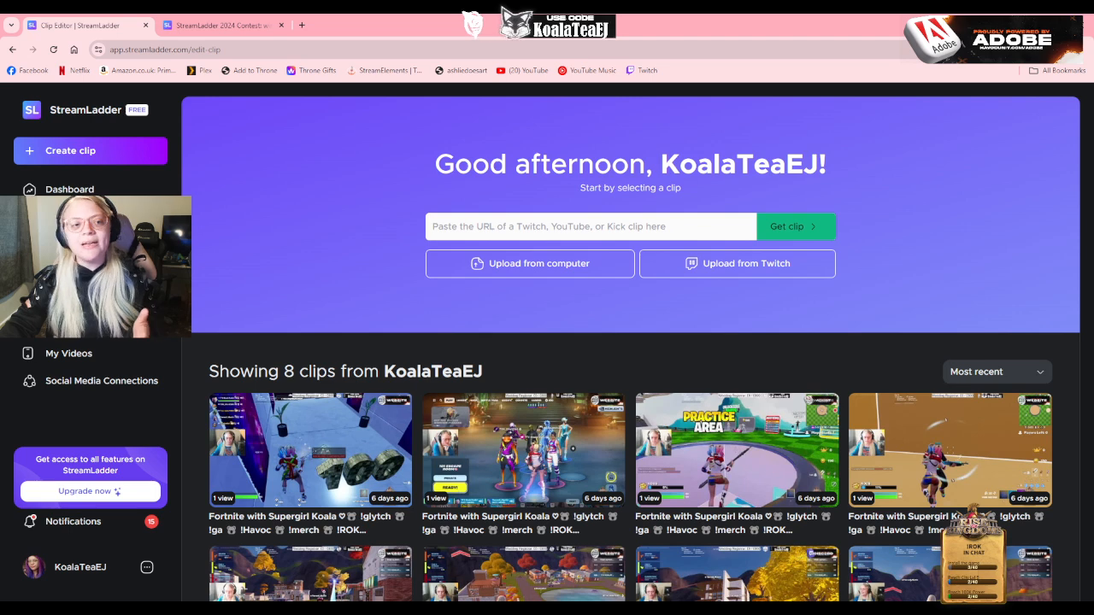
{"action": "left_click", "coordinate": [72, 244]}
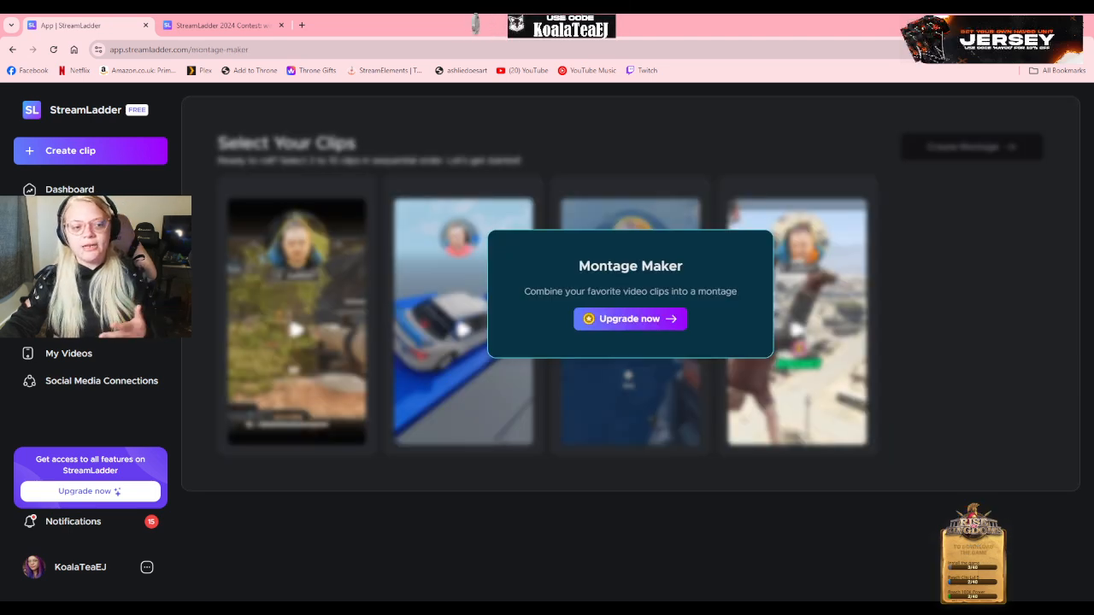
{"action": "left_click", "coordinate": [72, 272]}
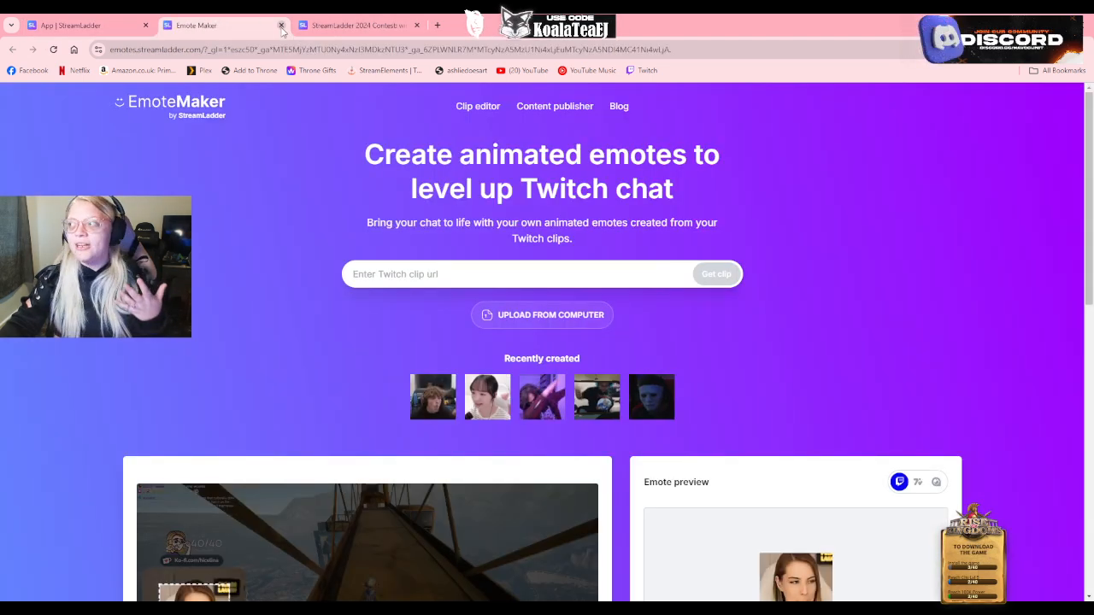
{"action": "left_click", "coordinate": [281, 25]}
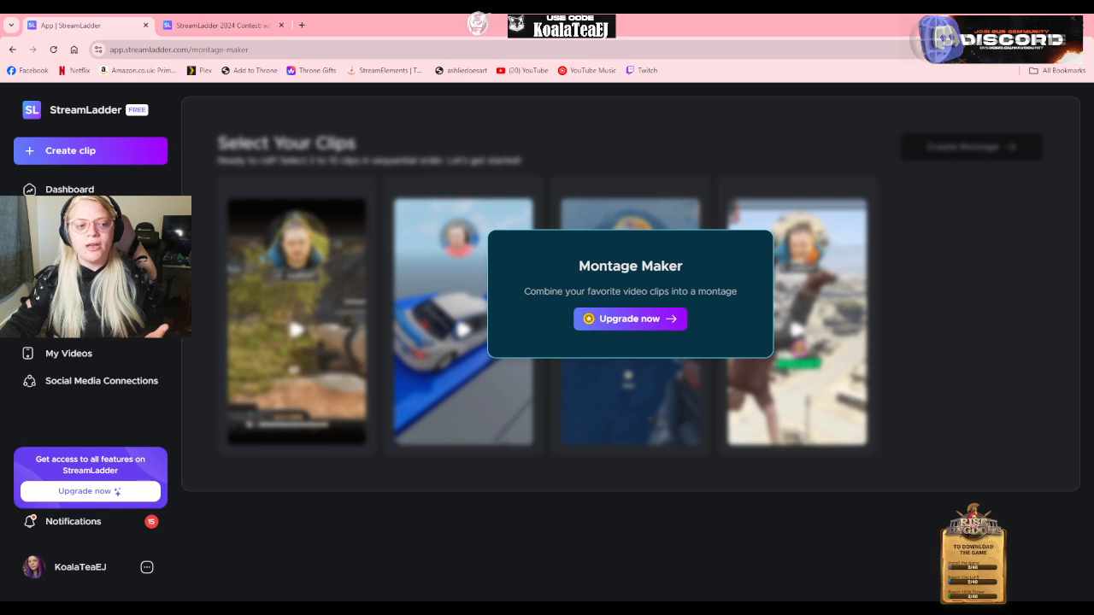
Step: Look through the Content Publisher, TikTok Analytics, My Videos and Social Media Connections pages, and check the account menu options
{"action": "left_click", "coordinate": [72, 299]}
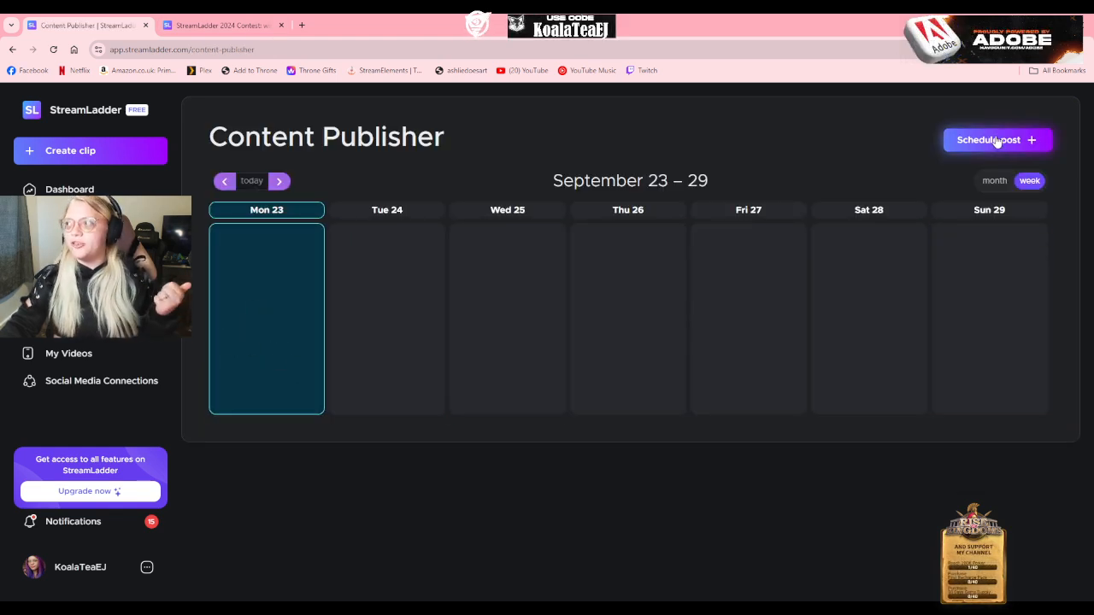
{"action": "left_click", "coordinate": [71, 326]}
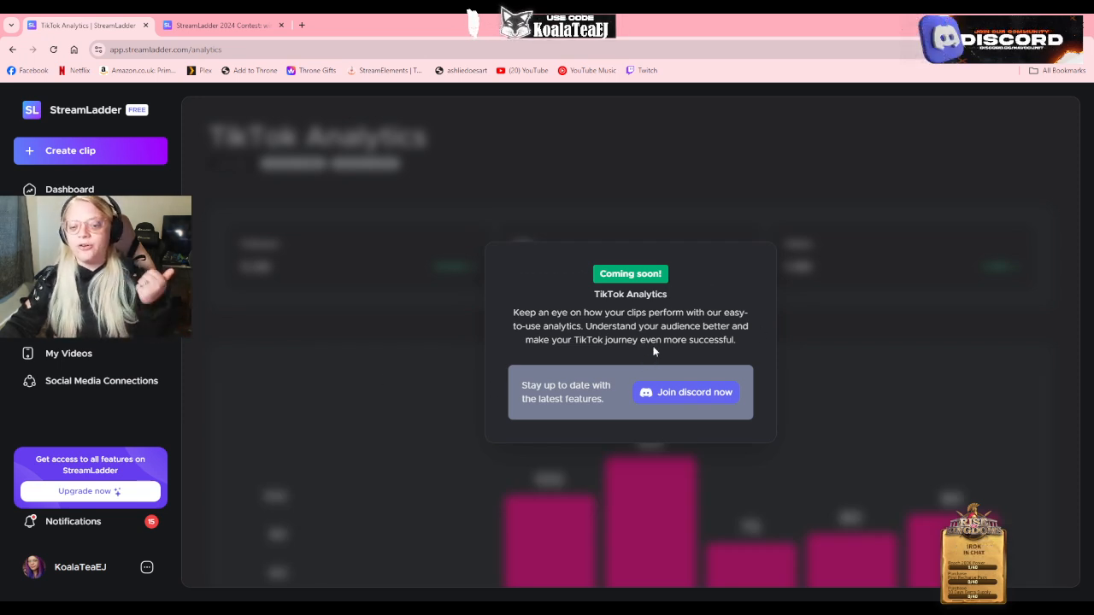
{"action": "left_click", "coordinate": [157, 353]}
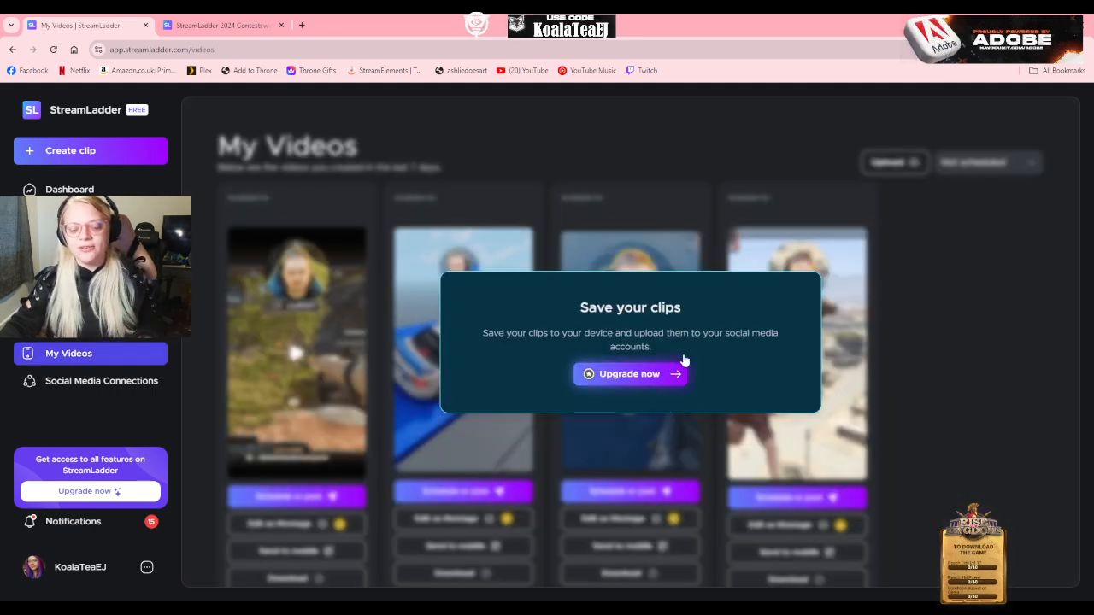
{"action": "left_click", "coordinate": [83, 380]}
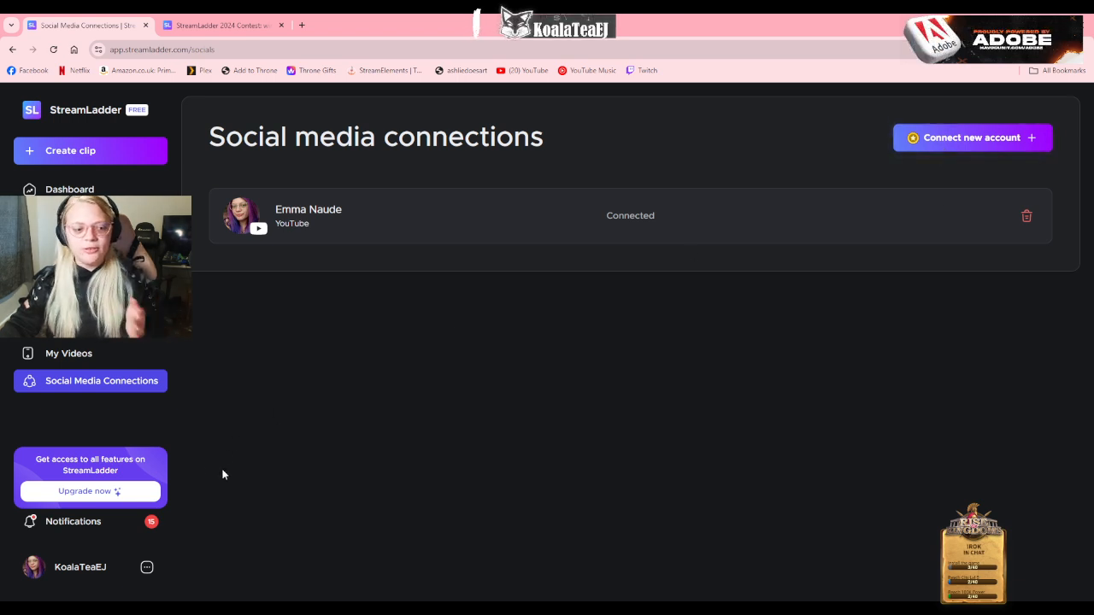
{"action": "left_click", "coordinate": [91, 566]}
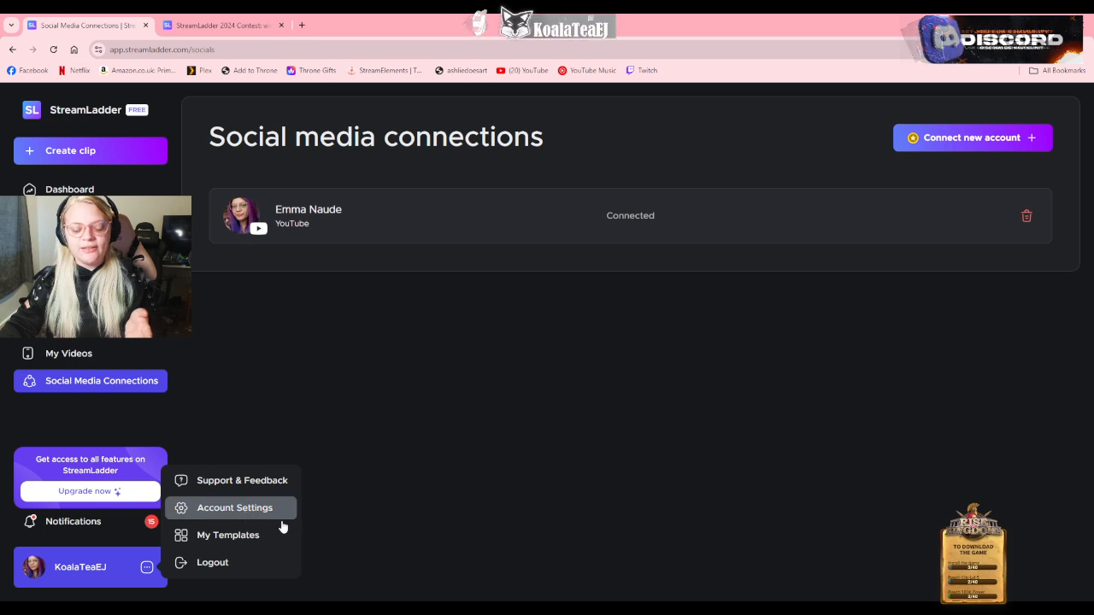
{"action": "left_click", "coordinate": [267, 372]}
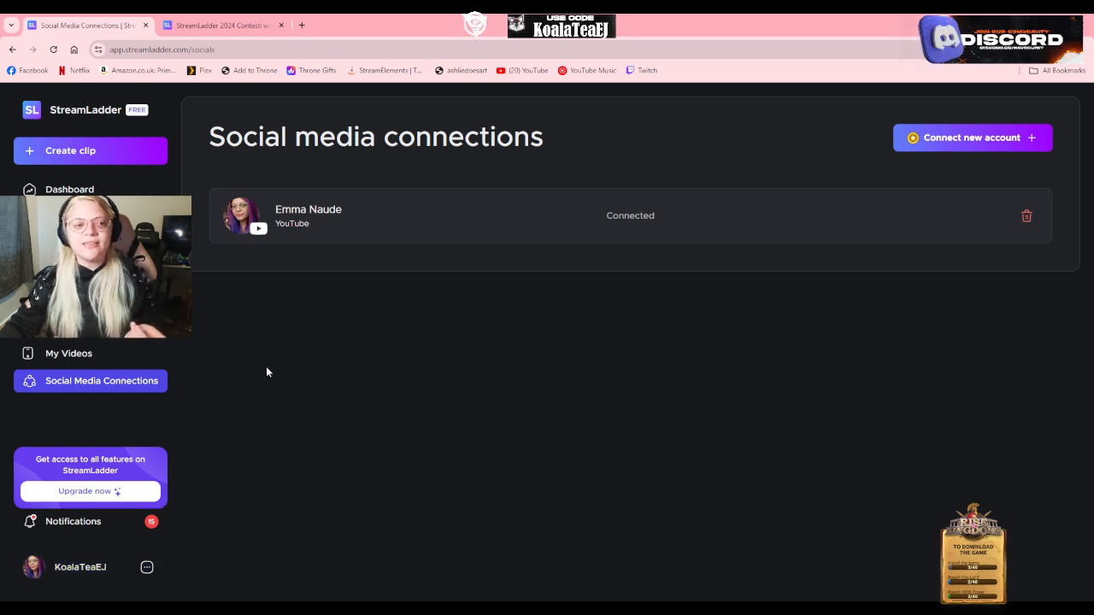